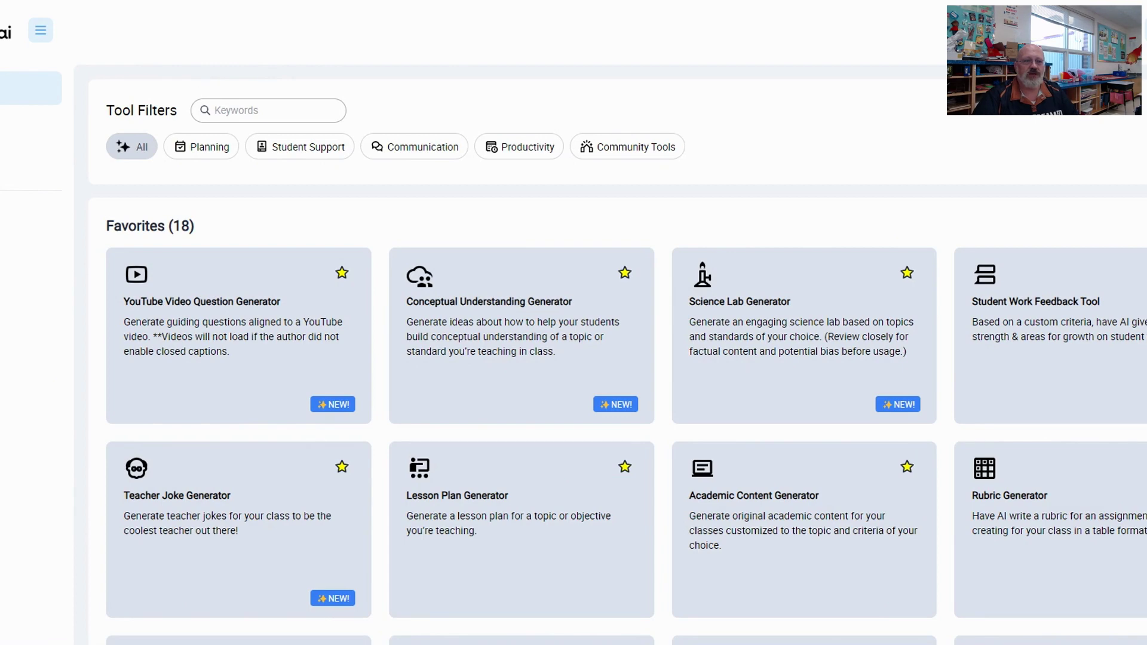
- Browse the Magic School AI tools and open the Lesson Plan Generator
scroll(771, 141, down, 10)
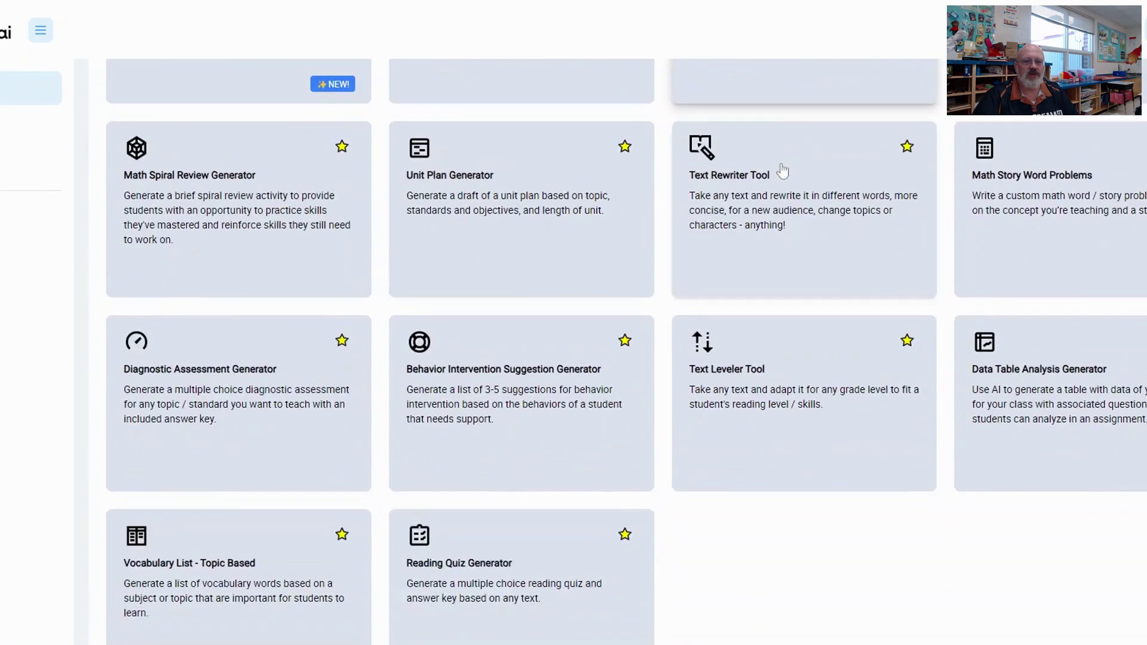
scroll(802, 264, down, 15)
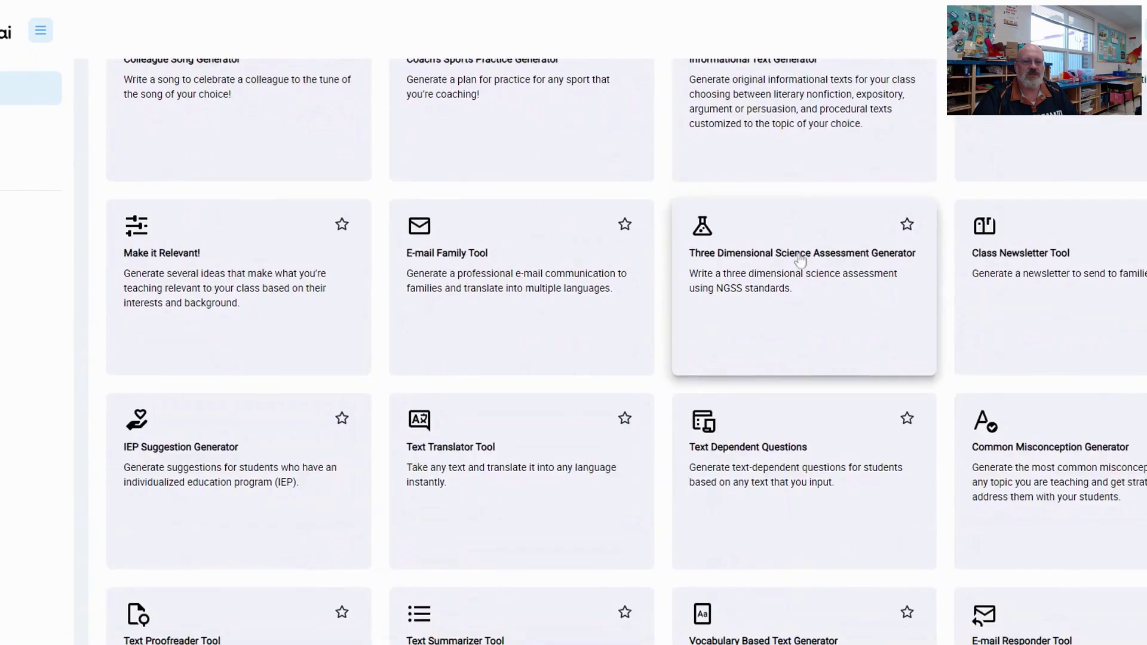
scroll(834, 293, up, 20)
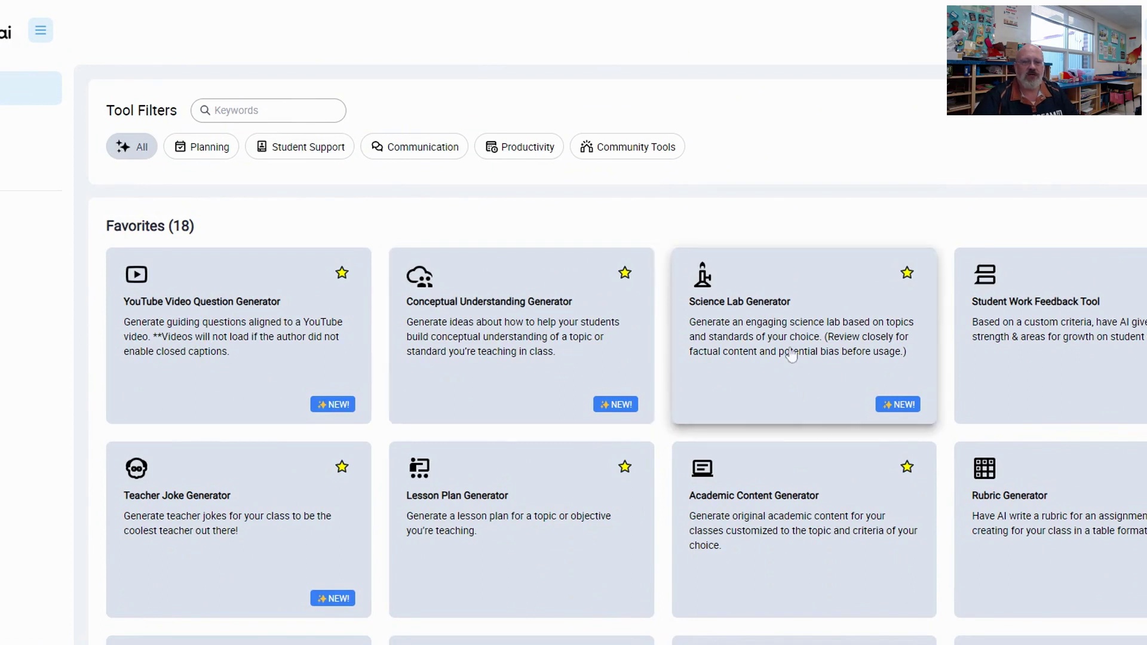
scroll(791, 356, down, 3)
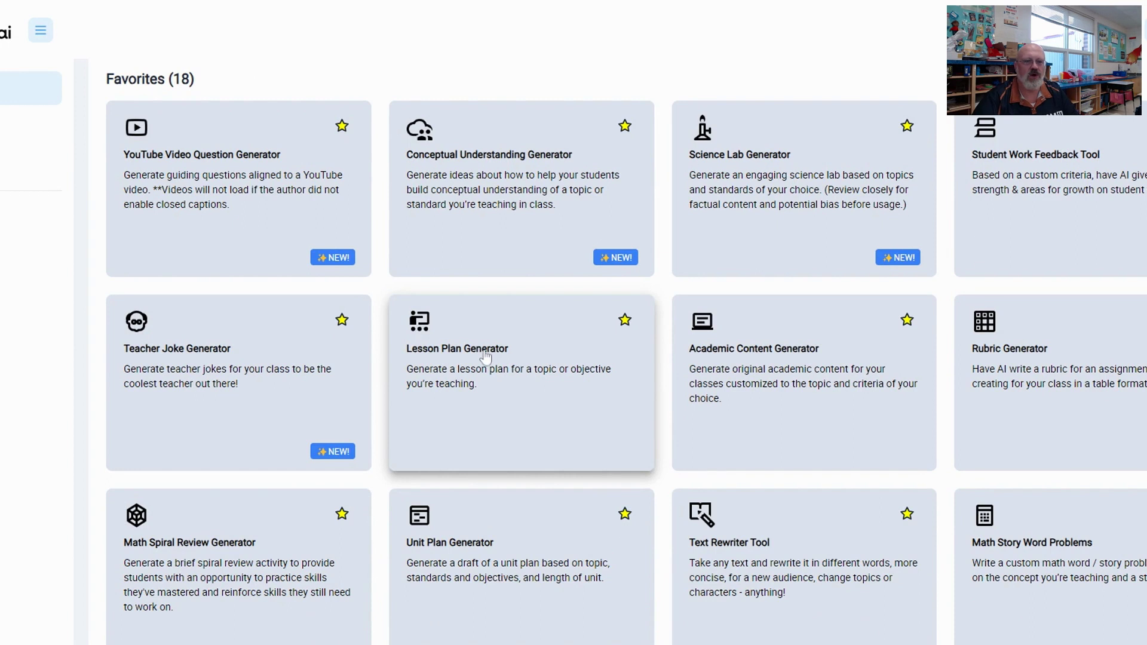
scroll(517, 363, down, 1)
scroll(519, 365, down, 1)
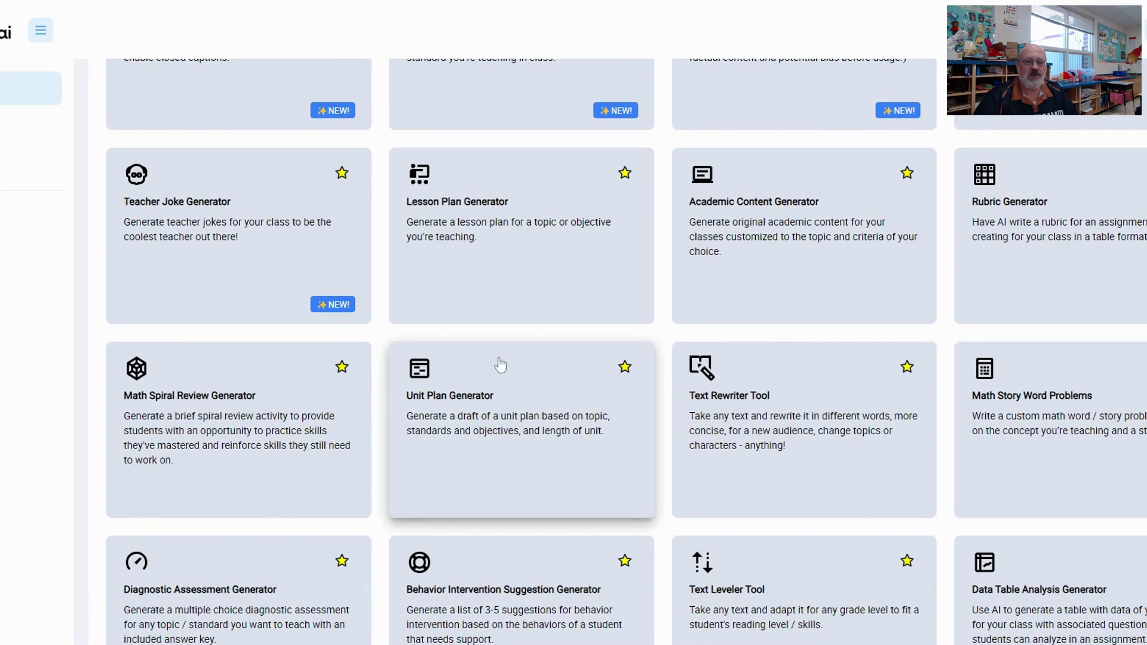
scroll(500, 364, down, 3)
scroll(512, 356, down, 1)
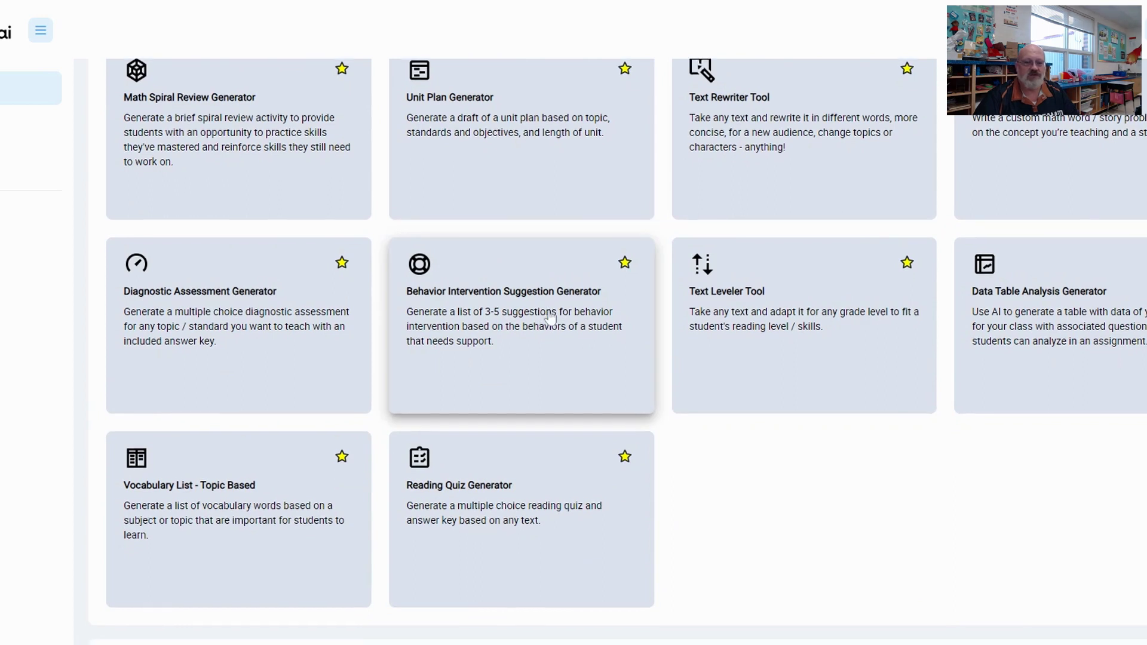
scroll(550, 318, down, 5)
scroll(544, 359, down, 3)
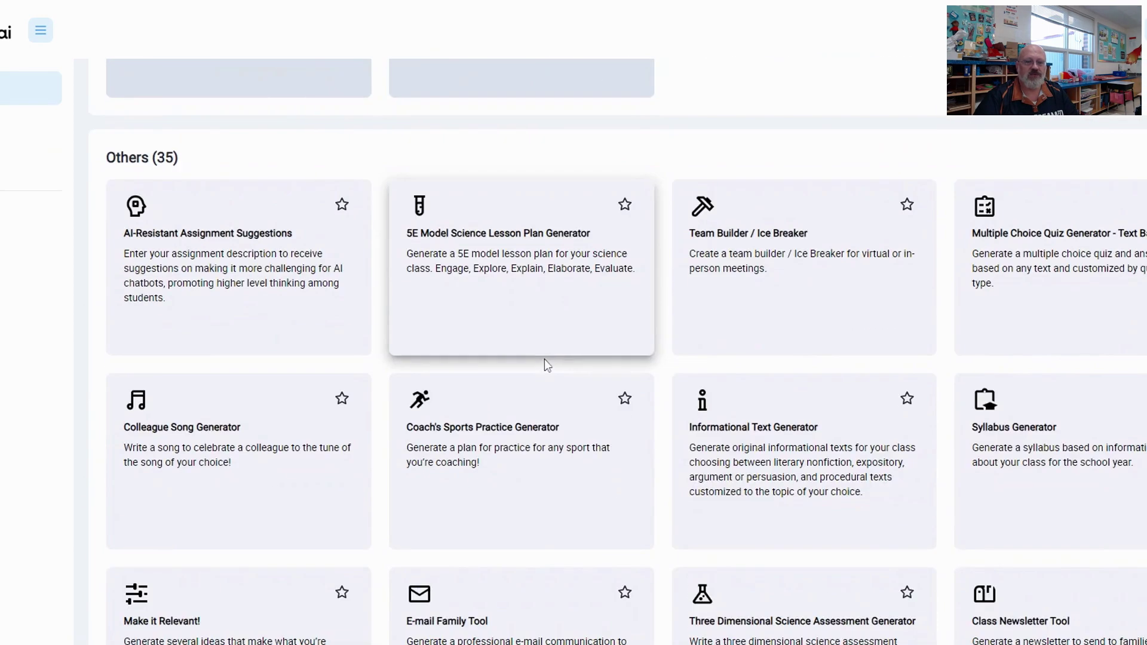
scroll(543, 360, up, 10)
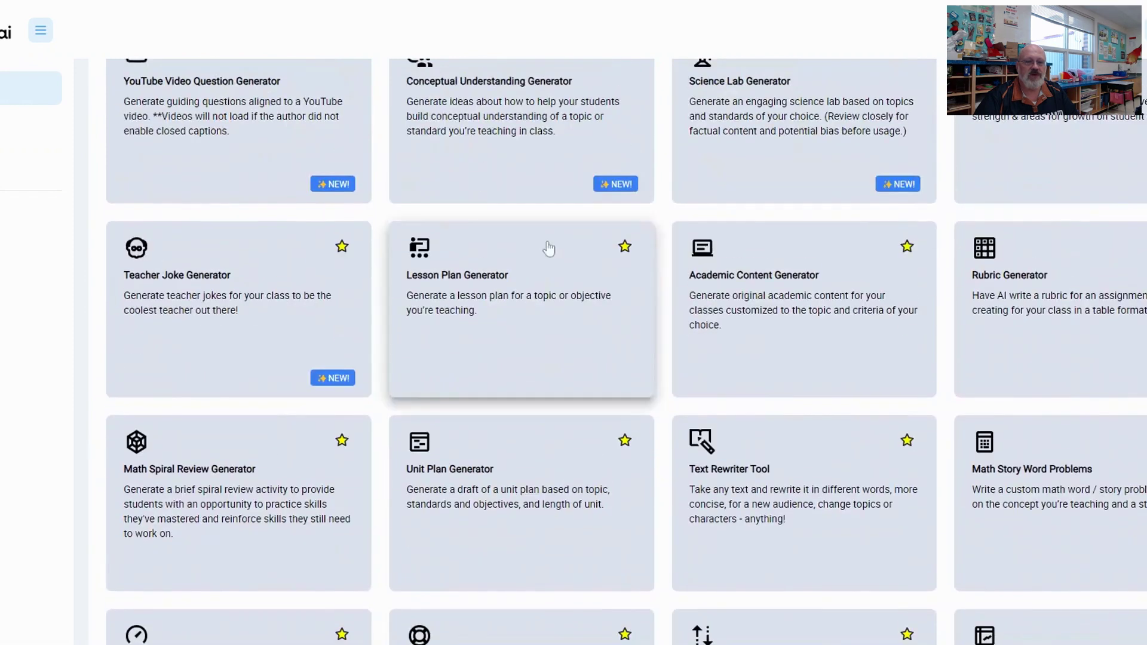
scroll(546, 248, up, 2)
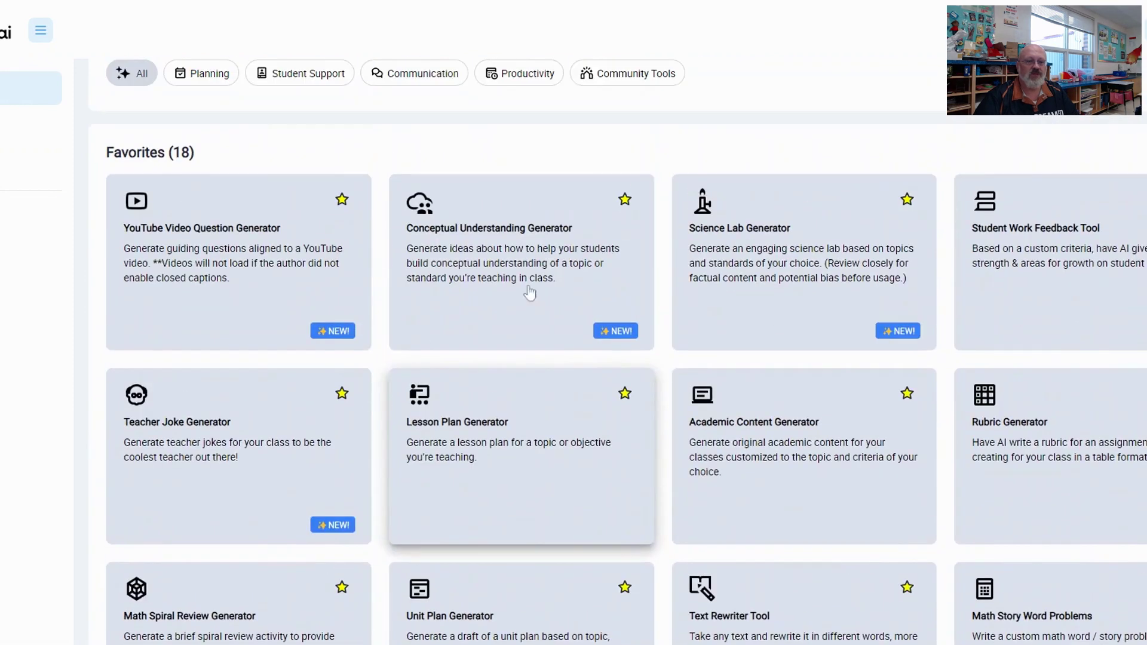
click(528, 421)
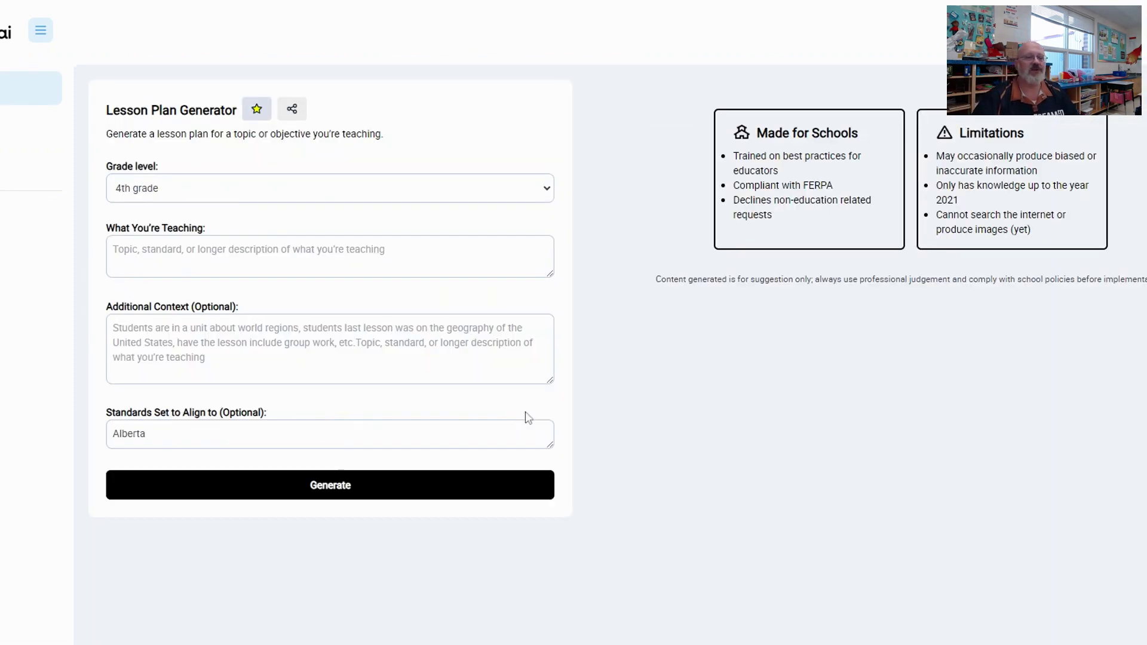
- Fill in grade level 5th grade, topic 'Weather water cycle', and Alberta standards
click(547, 191)
click(361, 214)
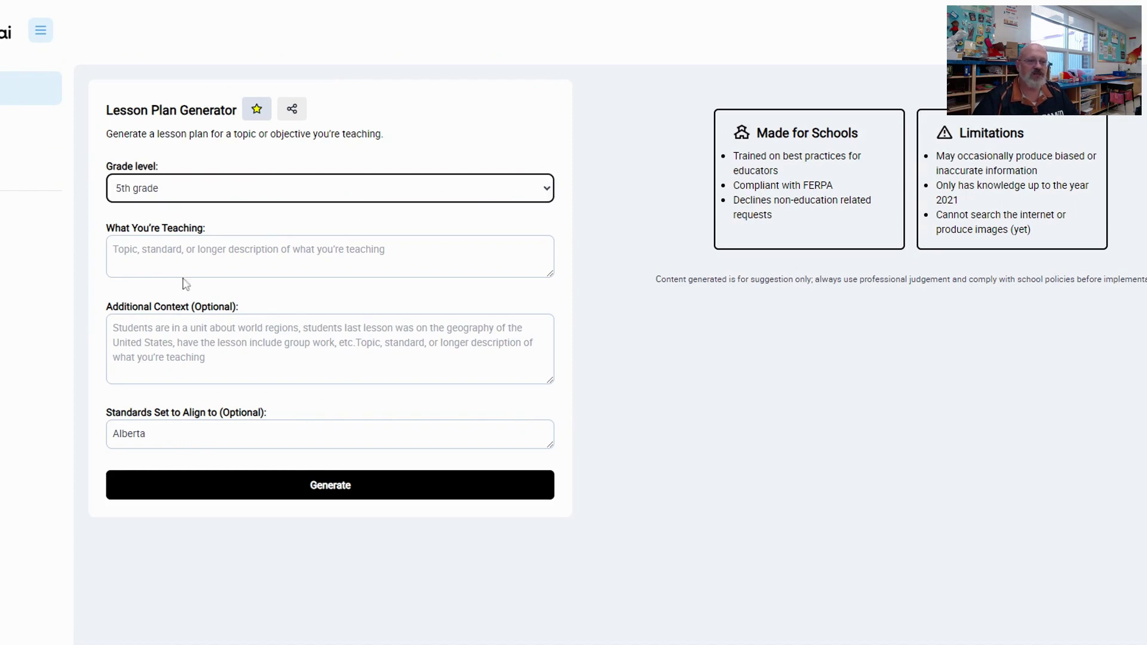
click(112, 249)
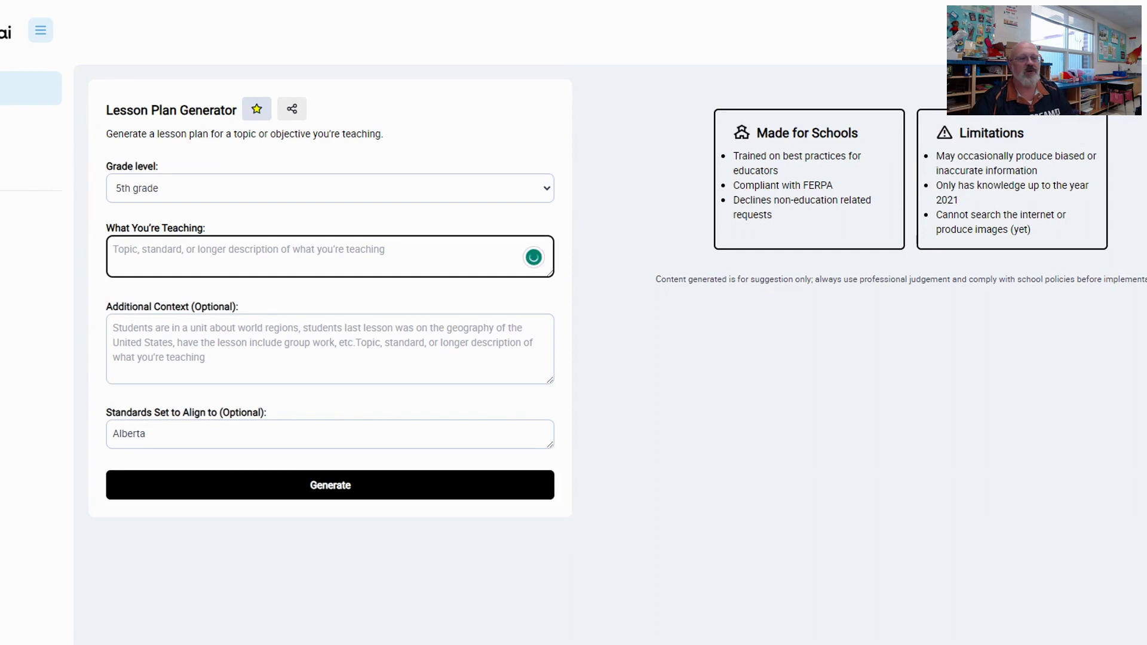
text(Weather water cycle)
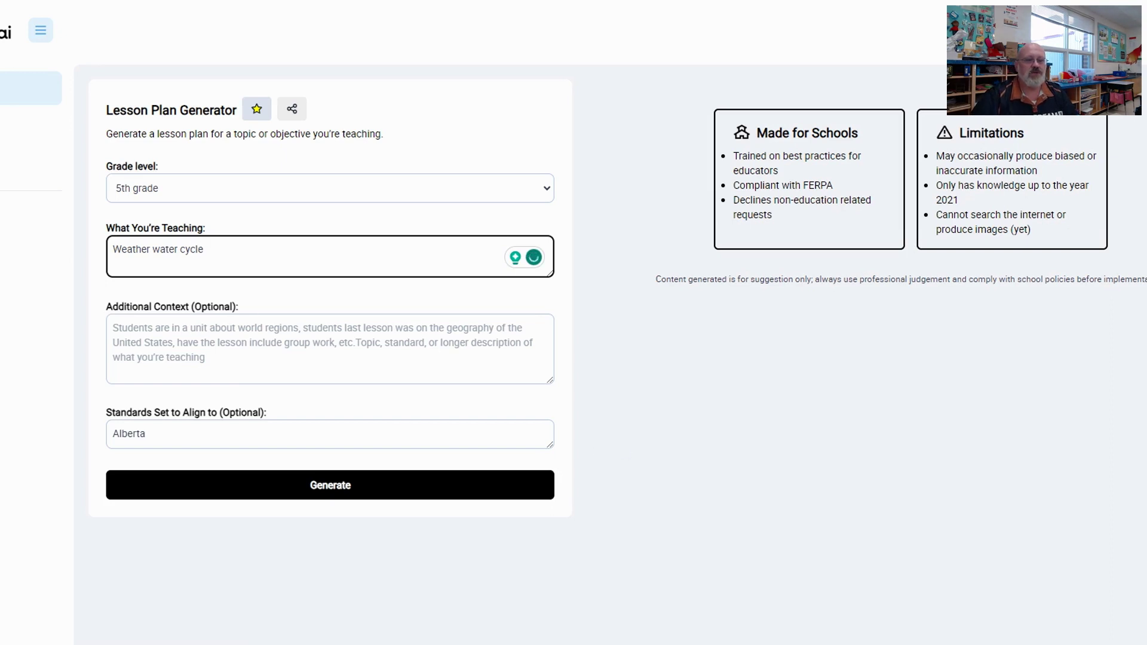
click(145, 434)
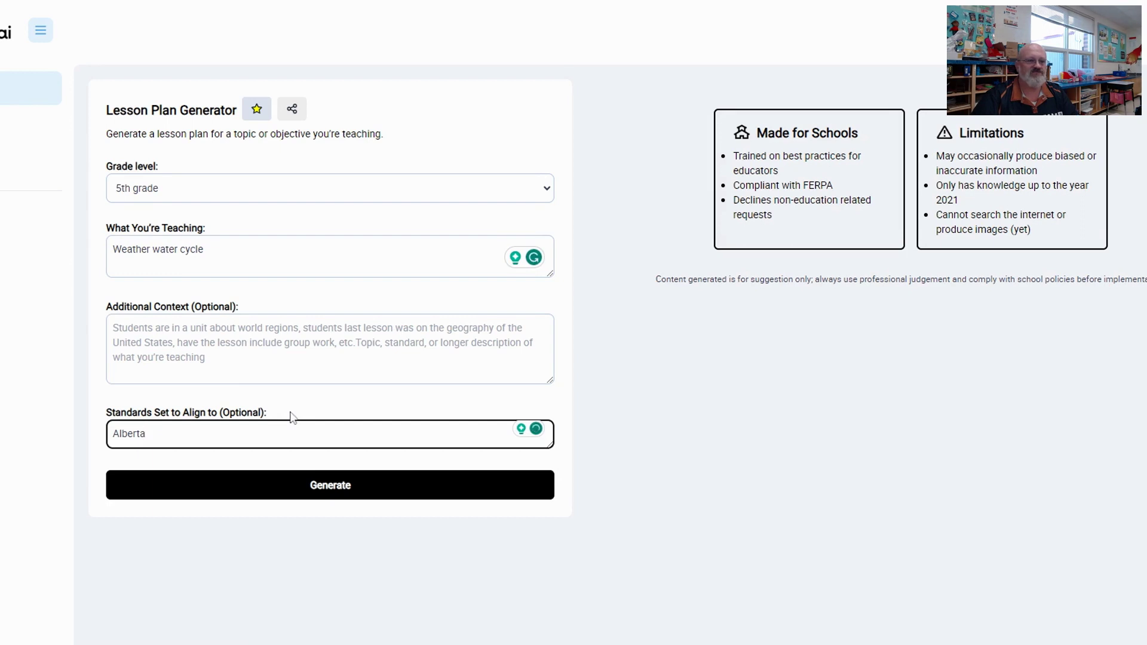
- Generate the plan and review its opening, practice, closing, homework and Alberta Grade 5 standards
click(318, 487)
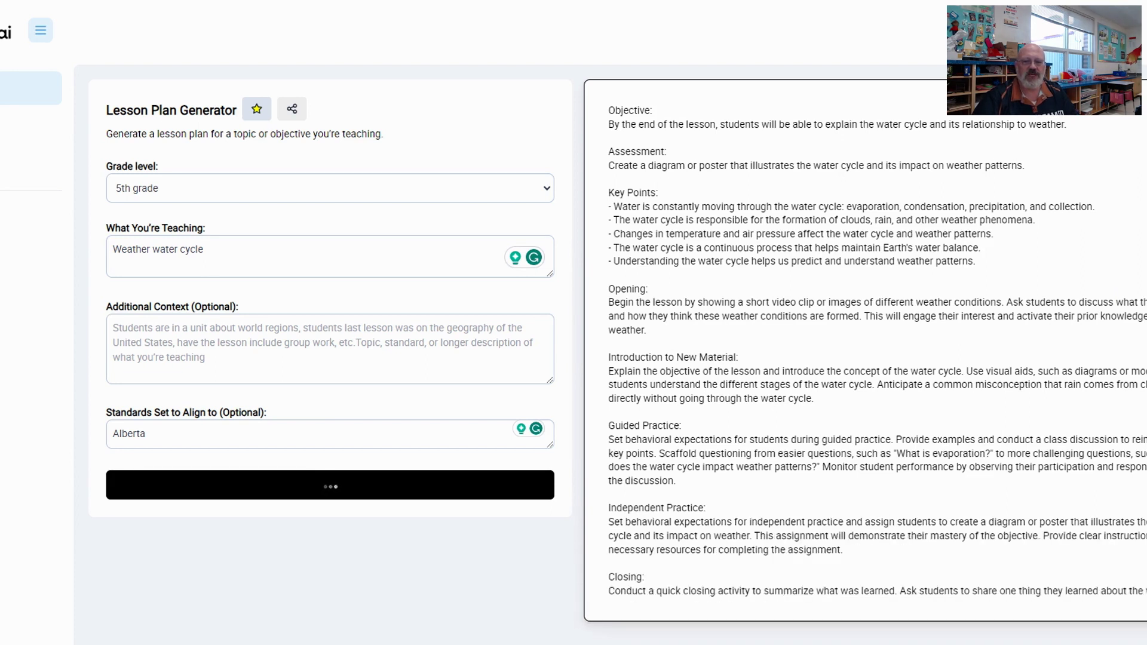
scroll(1028, 378, down, 1)
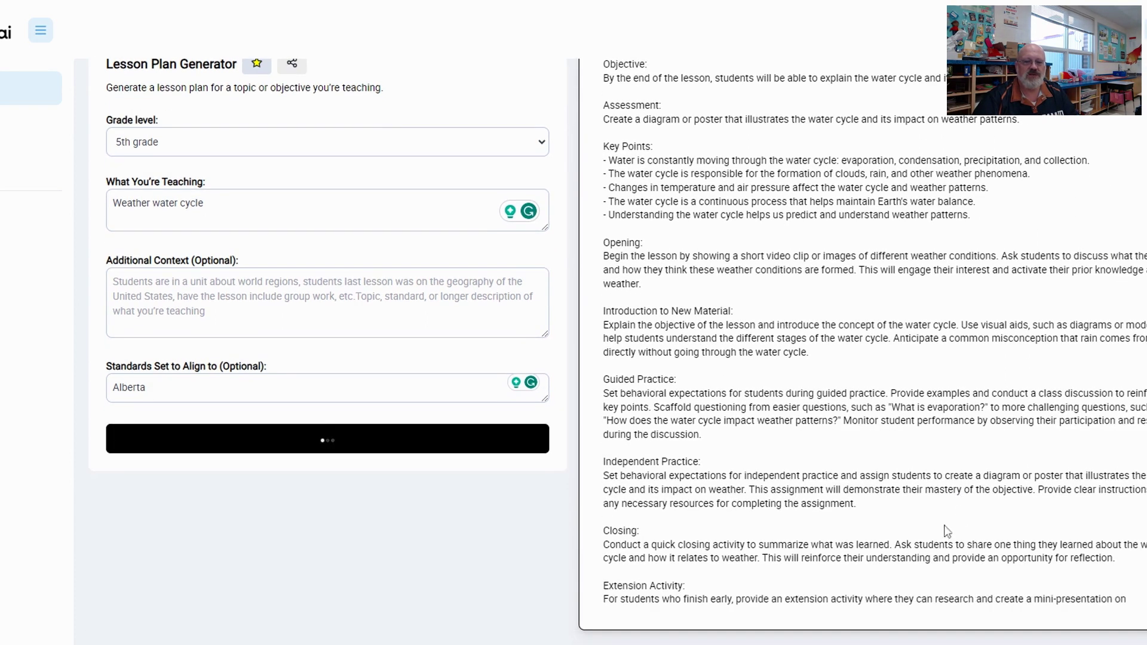
scroll(801, 530, down, 1)
scroll(801, 530, down, 1)
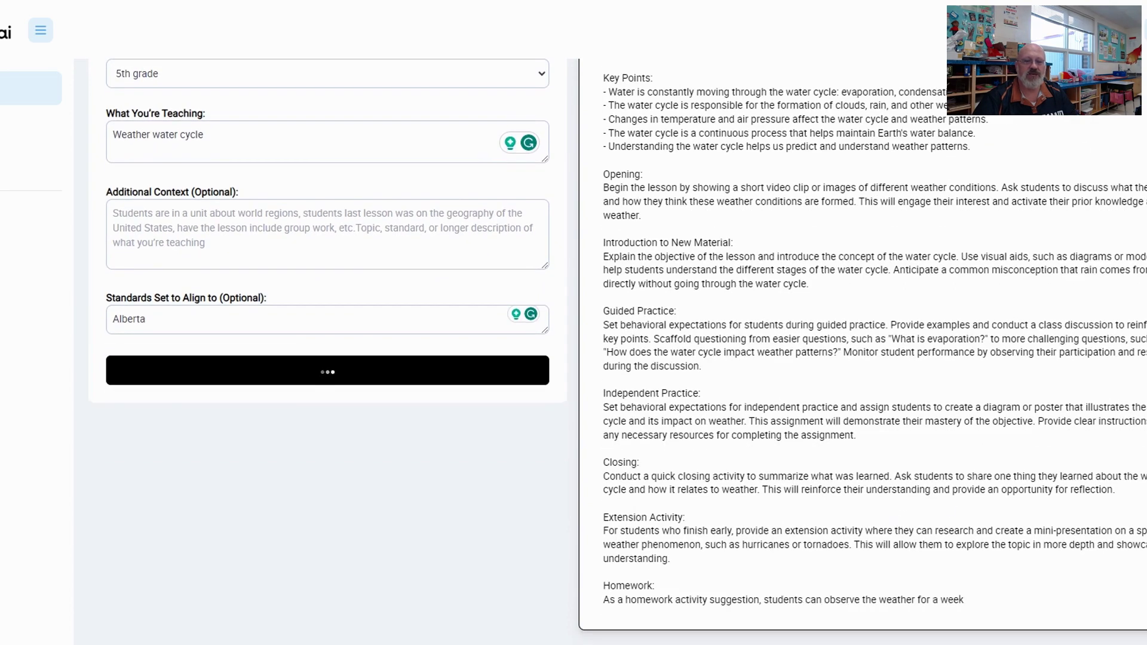
scroll(619, 351, down, 1)
scroll(619, 351, down, 1)
scroll(619, 332, down, 2)
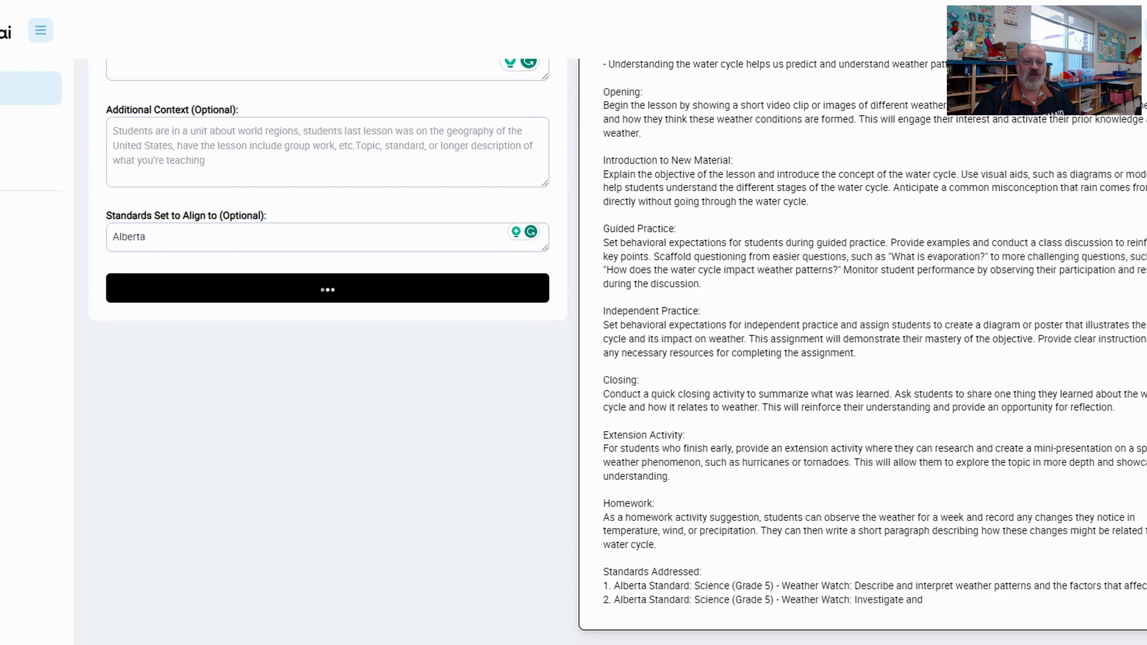
scroll(619, 351, down, 2)
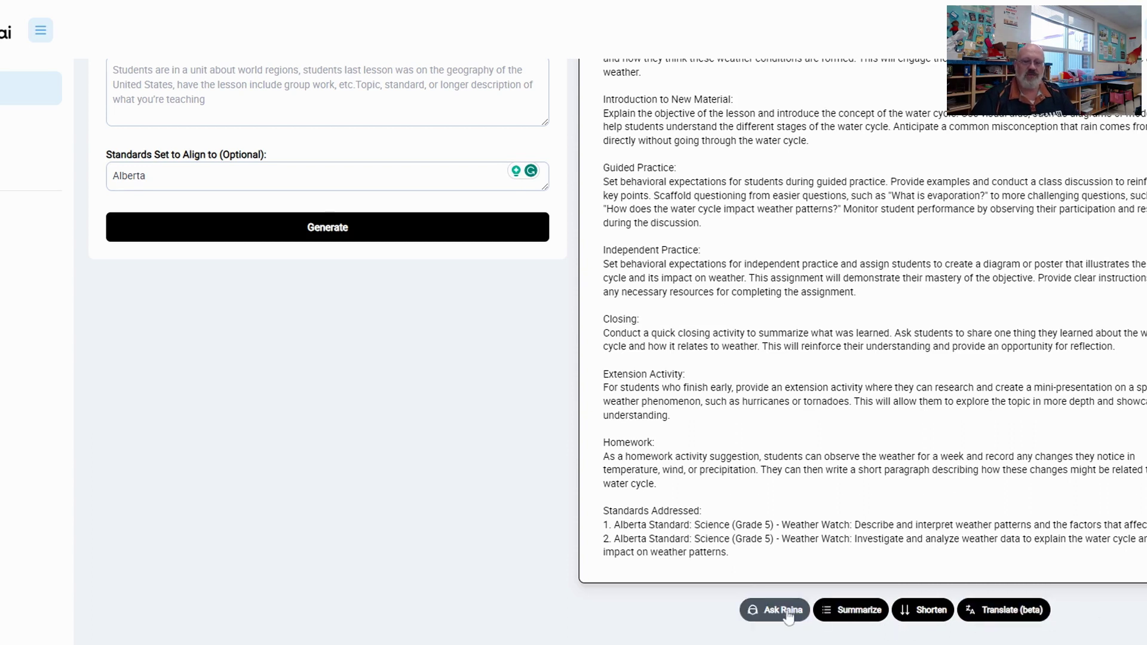
- Summarize the lesson plan into 10 points and return to the top of the page
click(856, 612)
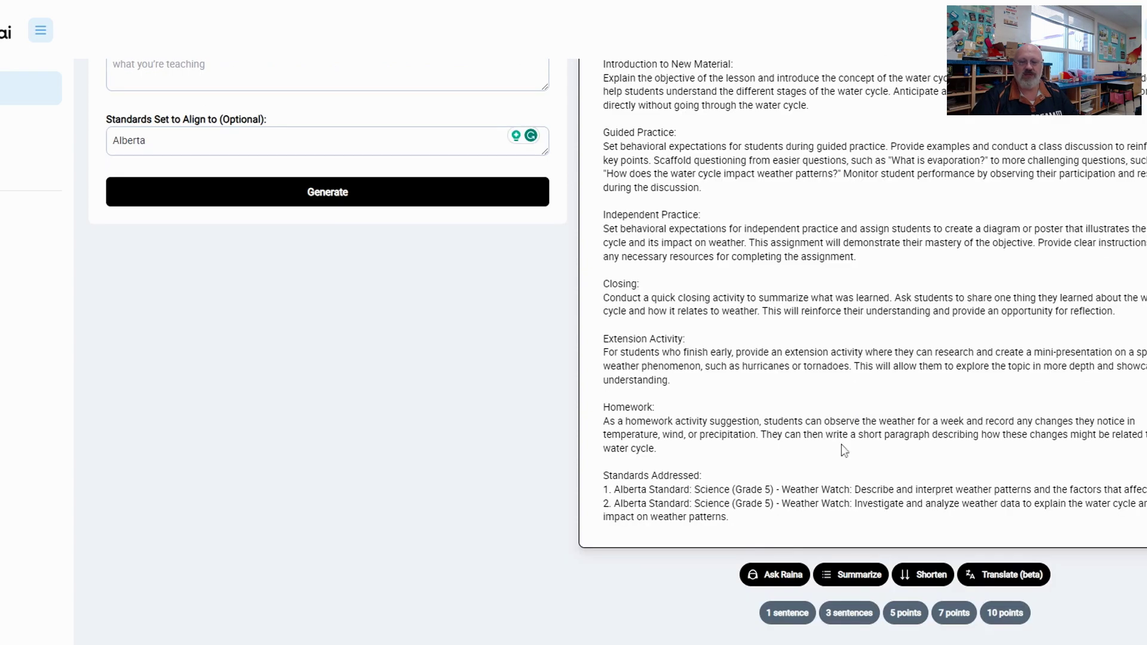
click(1007, 614)
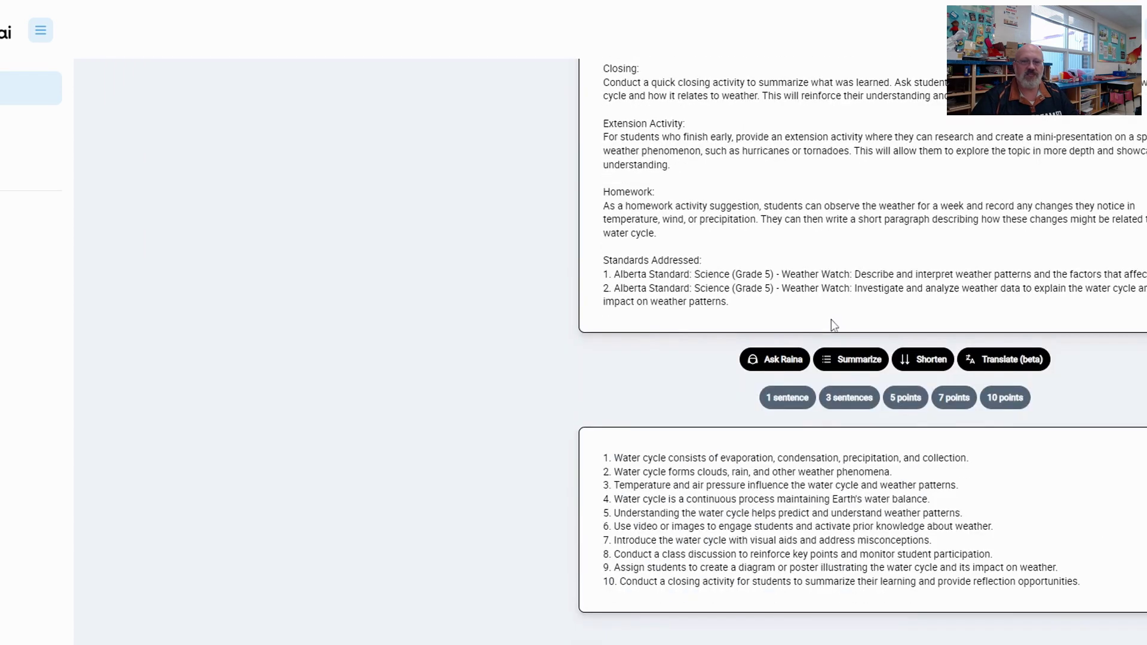
scroll(835, 325, up, 9)
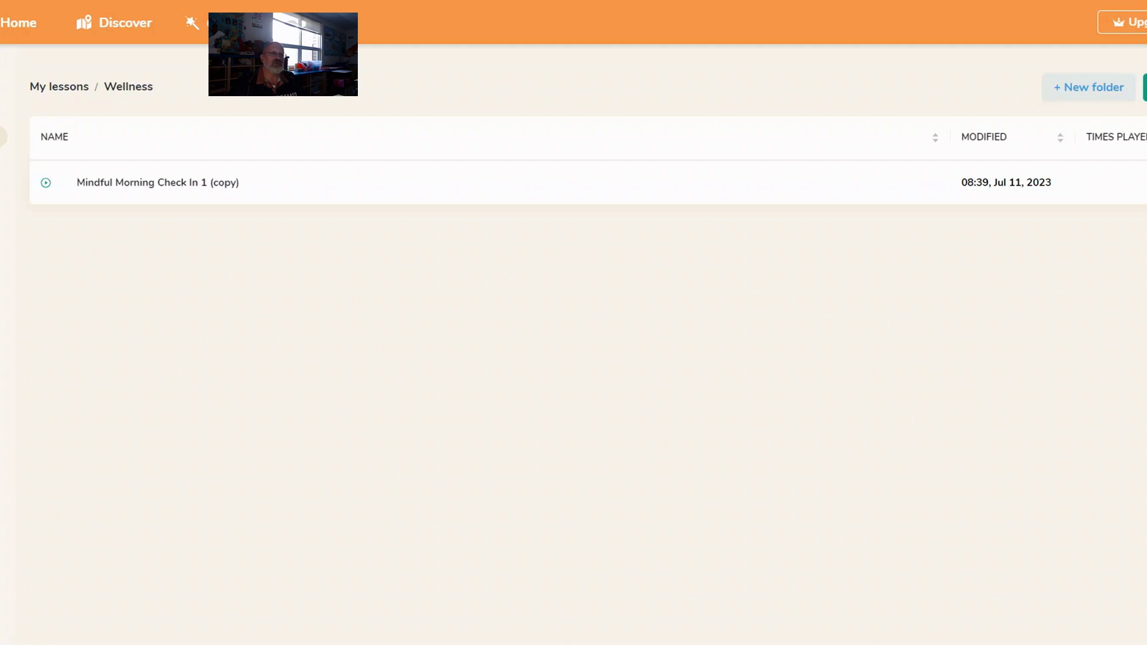
- Go from the Wellness folder back to the root My lessons list
click(30, 20)
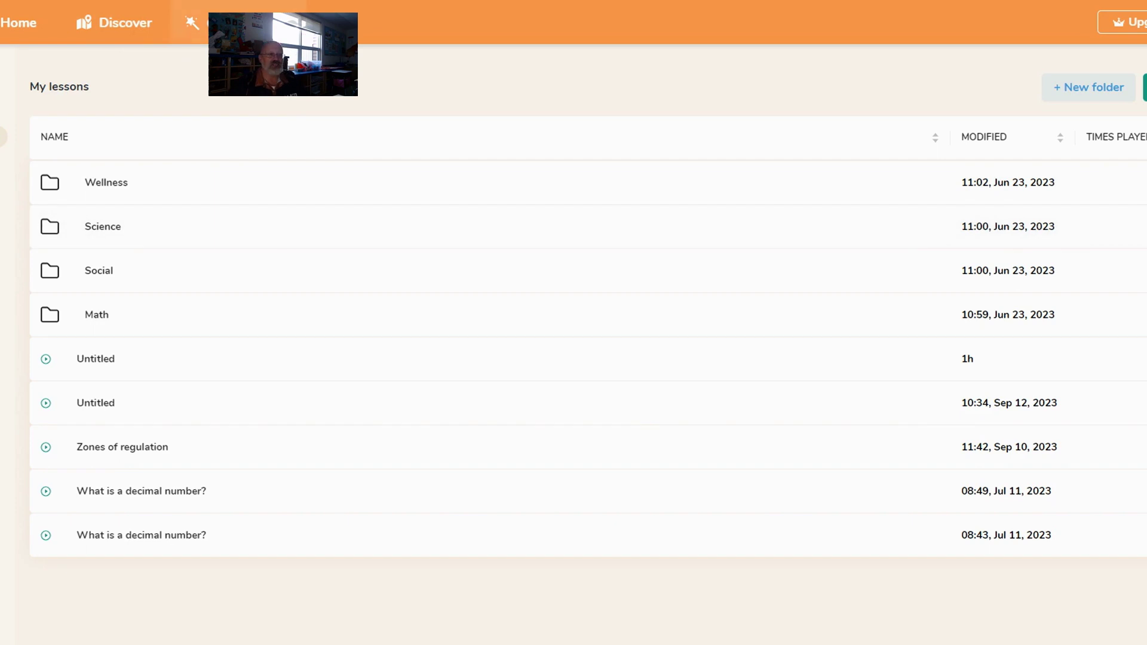
- Start a blank untitled presentation, look it over, then undo the last change
click(227, 22)
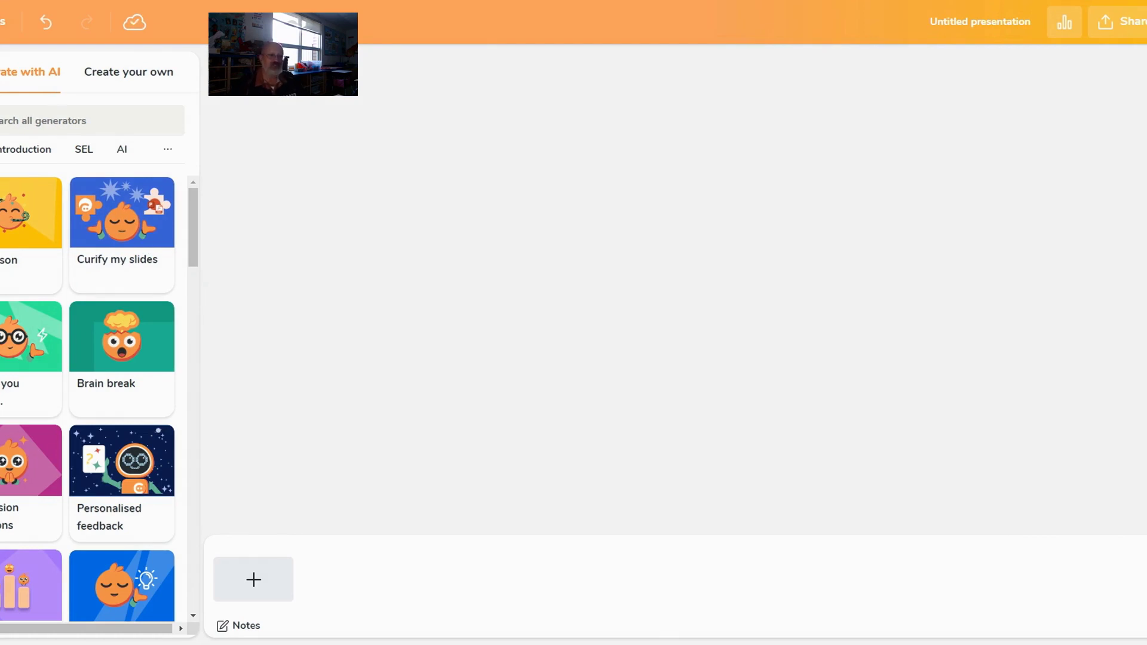
scroll(105, 332, down, 1)
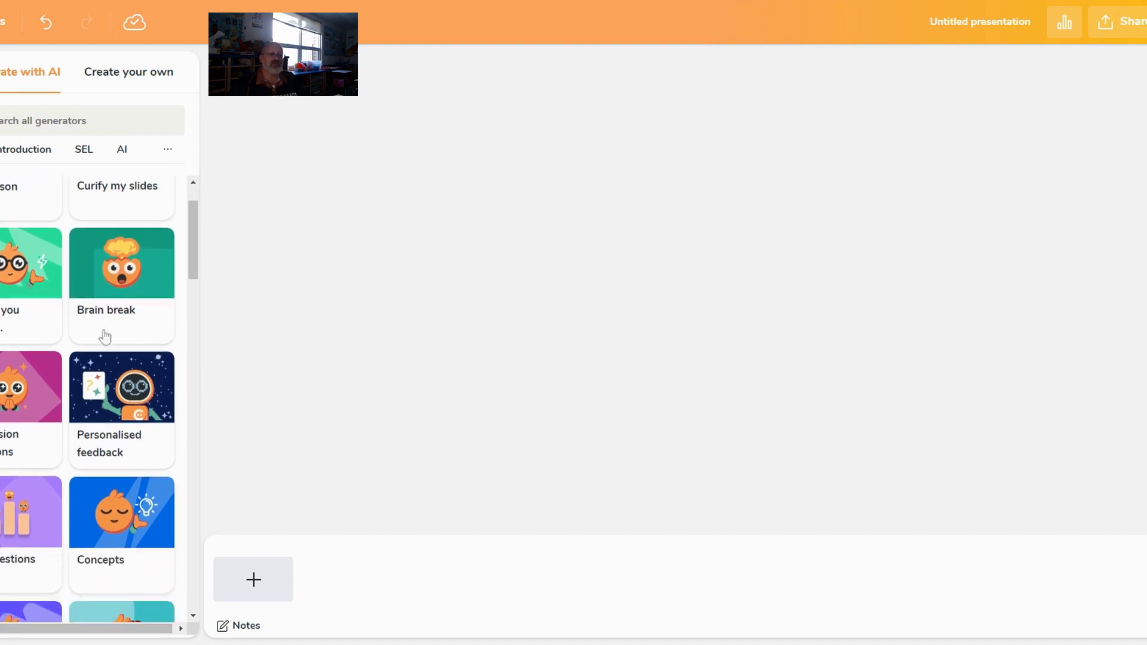
scroll(30, 406, down, 1)
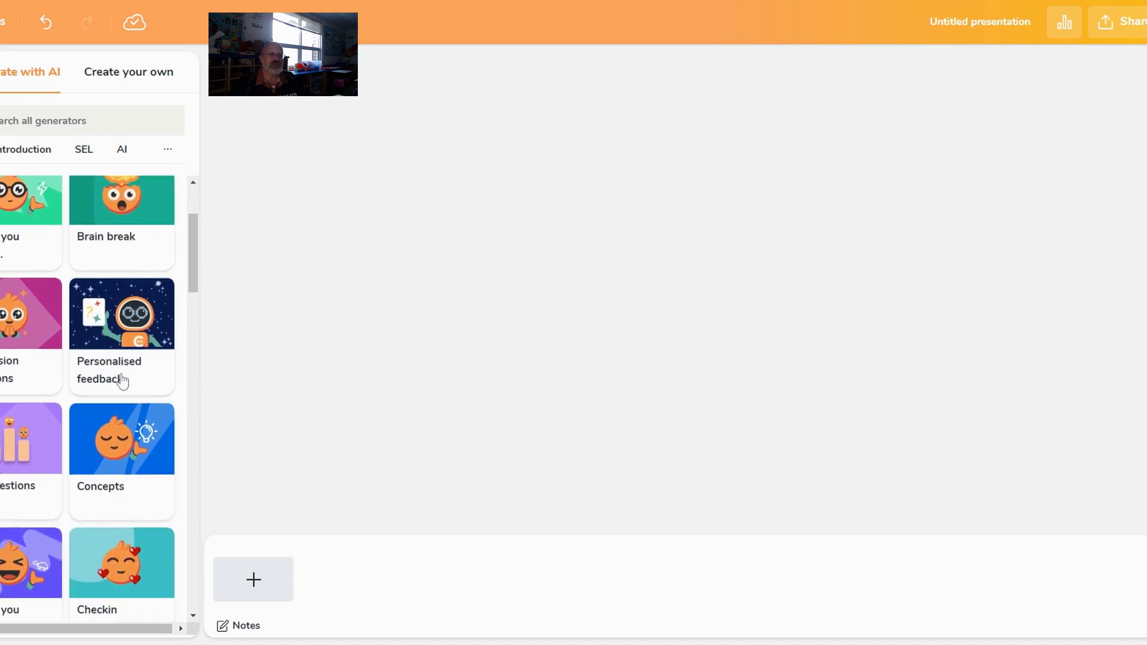
scroll(121, 380, up, 2)
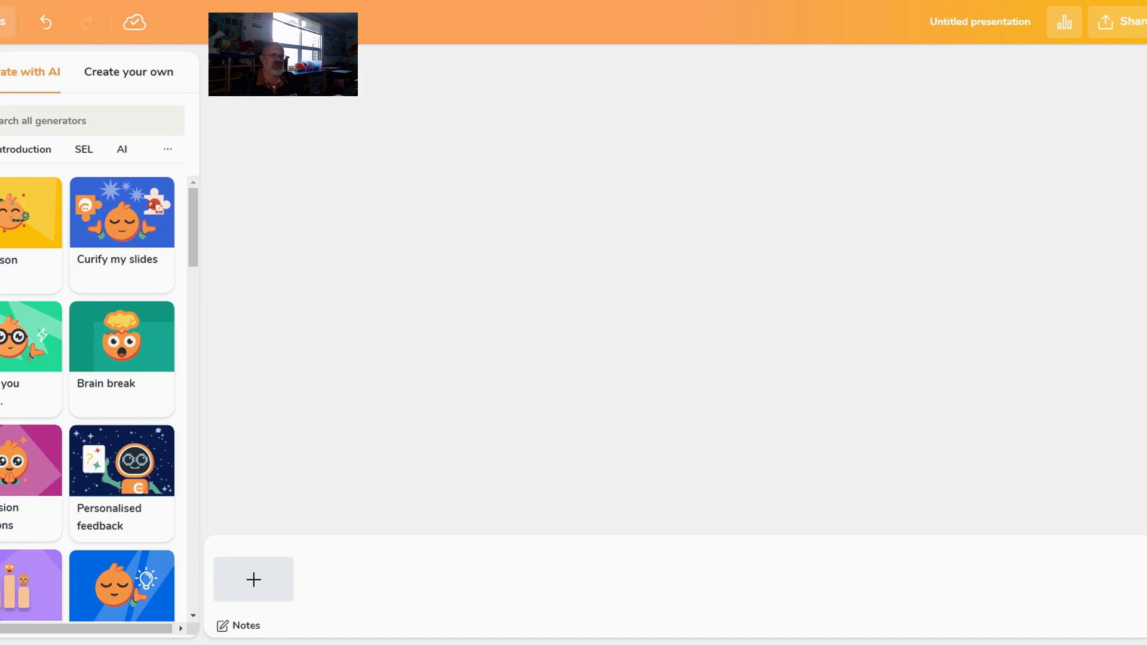
click(52, 23)
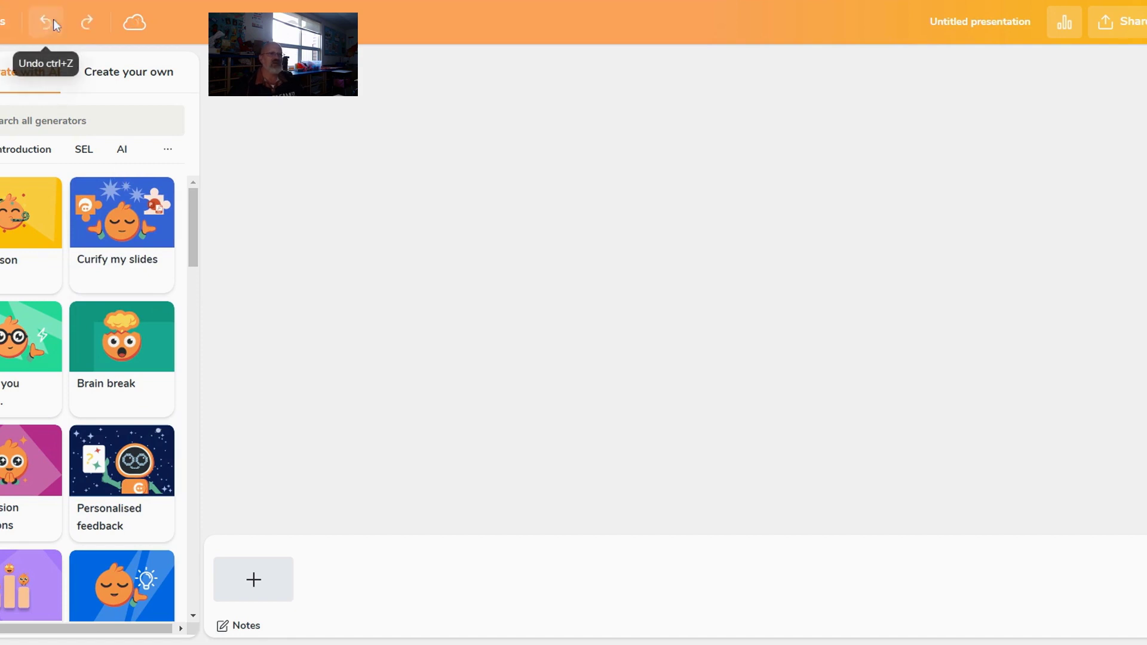
- Open Science > Understanding climate and its effects > 'Name one tool used to measure weather?'
key(alt+Left)
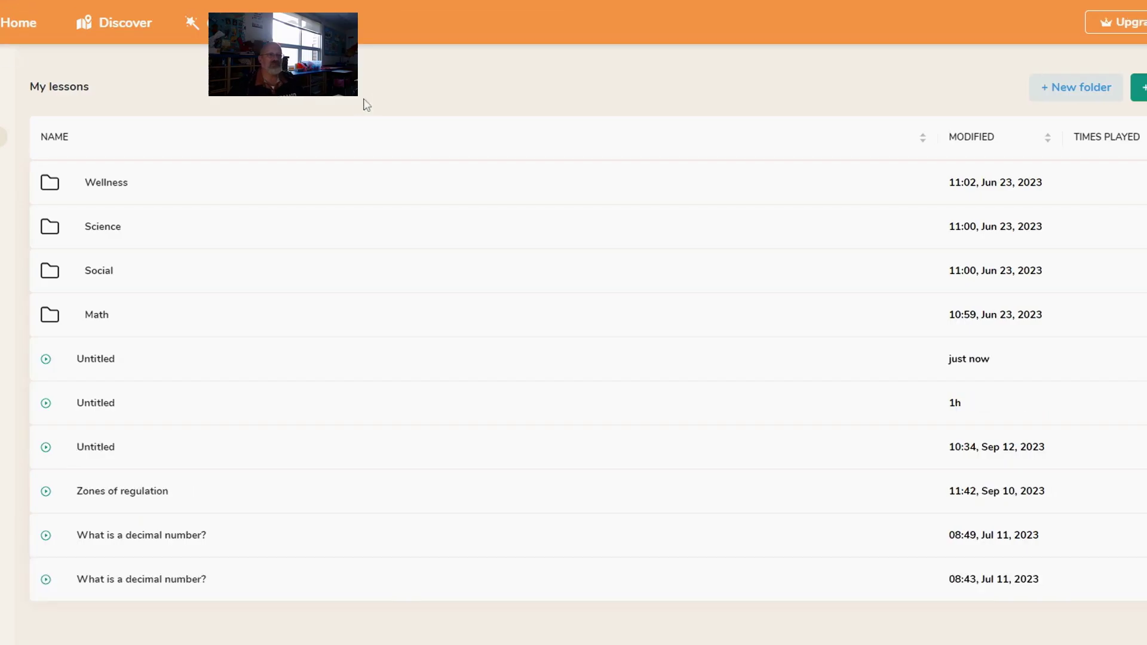
click(107, 225)
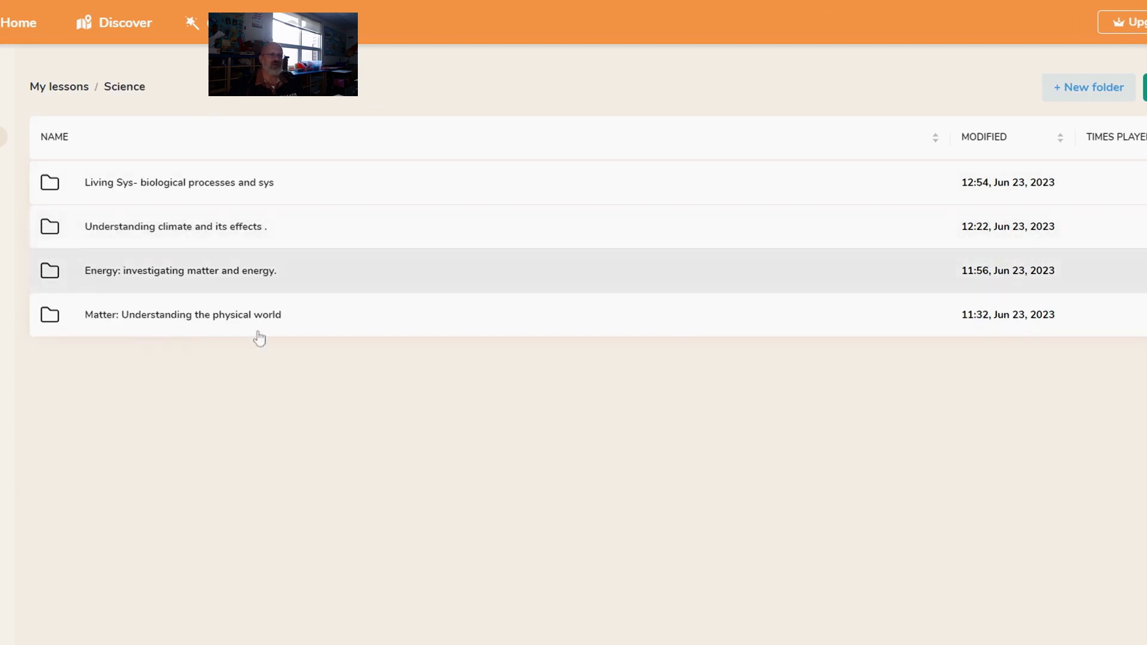
click(184, 245)
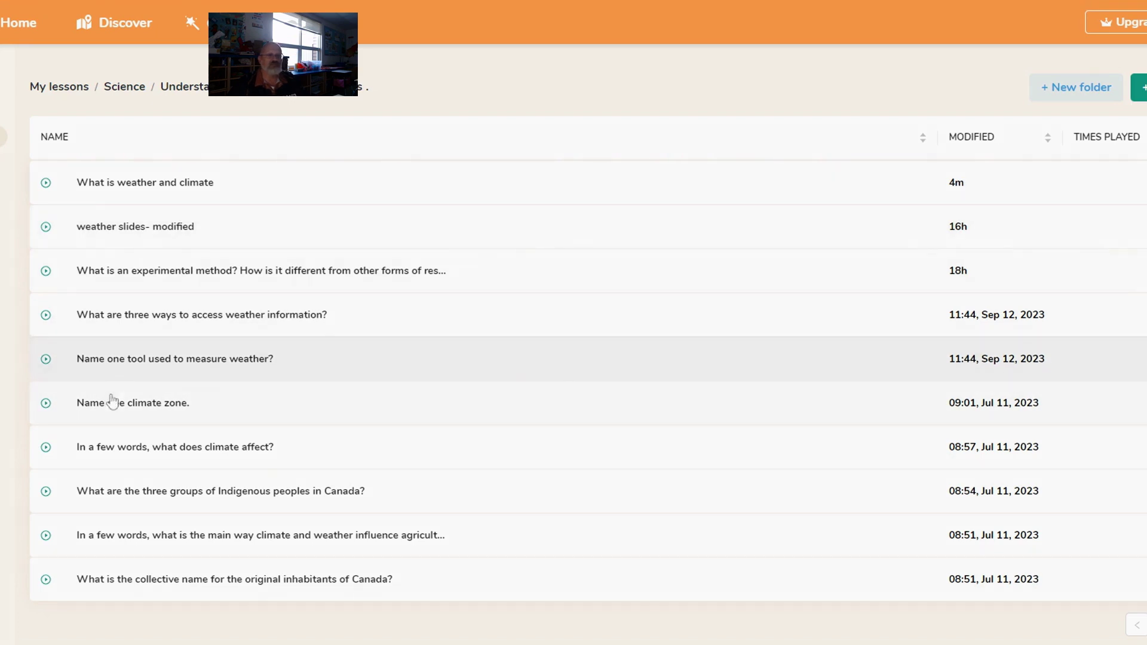
click(138, 375)
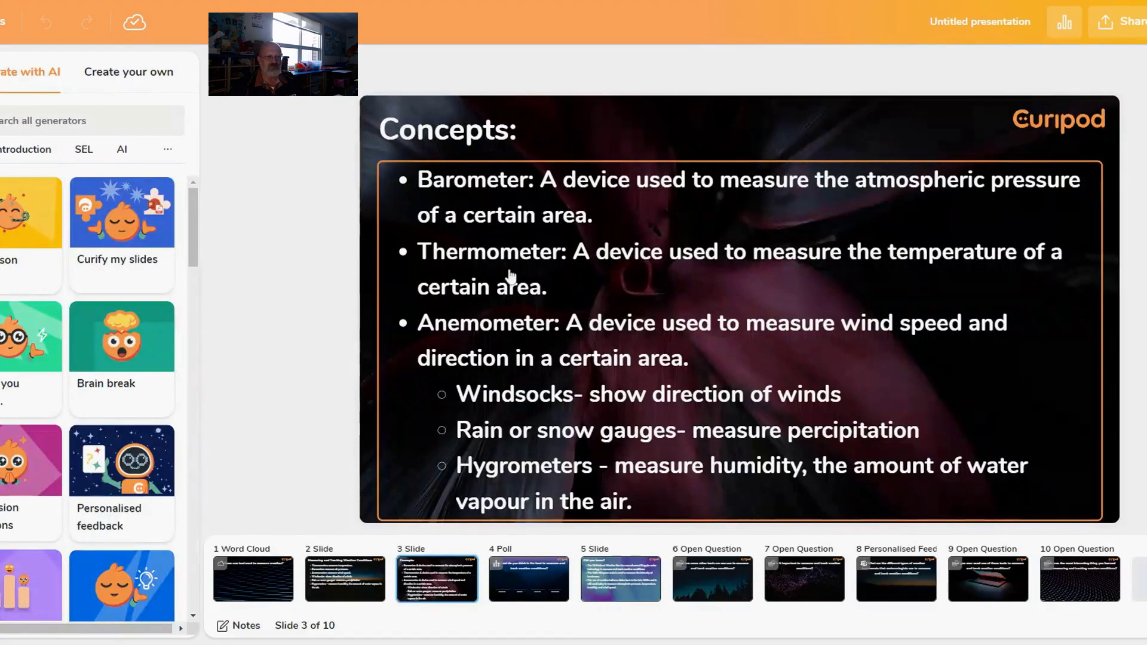
- Select slide 1 of the weather lesson to present it live
click(250, 573)
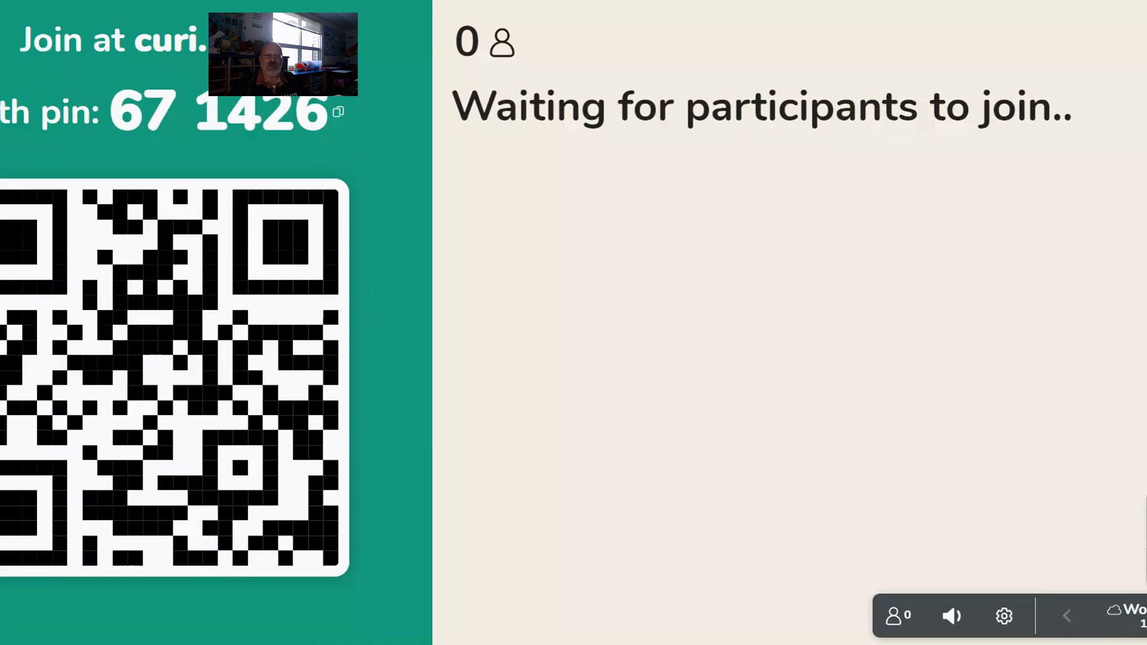
- Advance from the join screen to the 'Name one tool used to measure weather?' slide
key(Right)
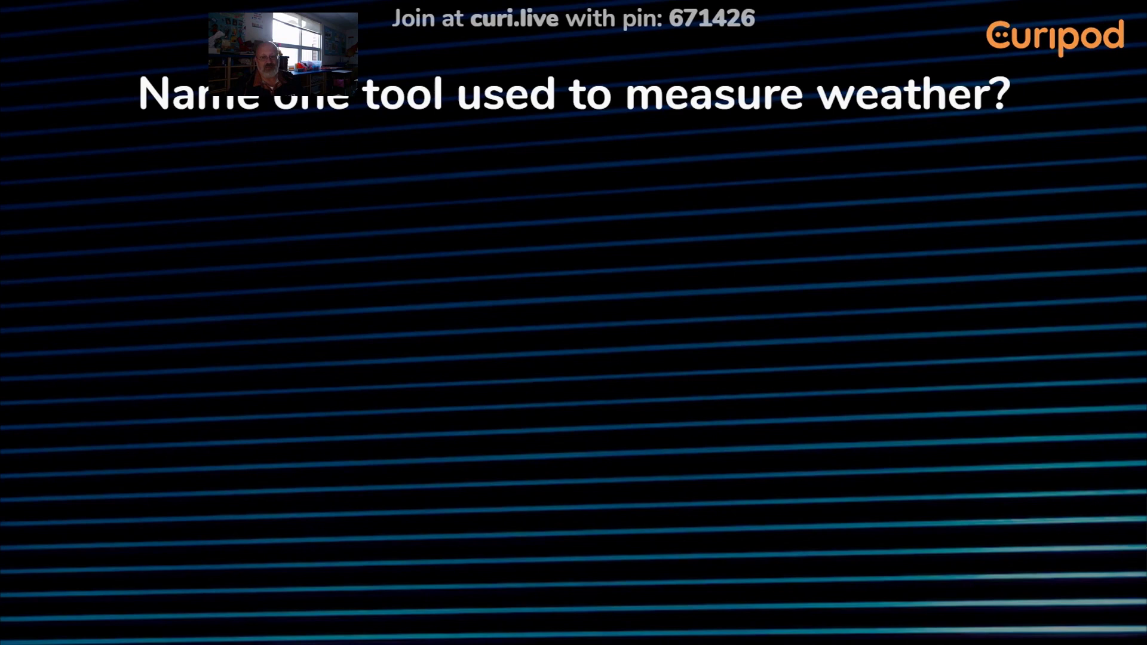
- Advance two slides through the weather lesson to the Concepts slide
mouse_move(837, 453)
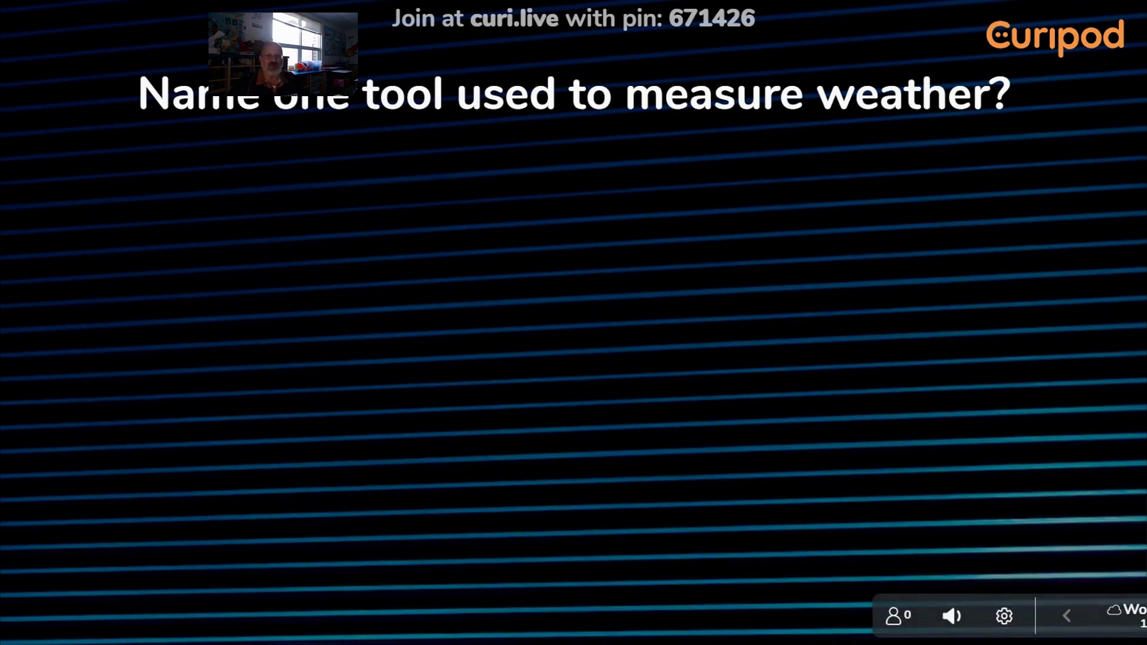
key(Right)
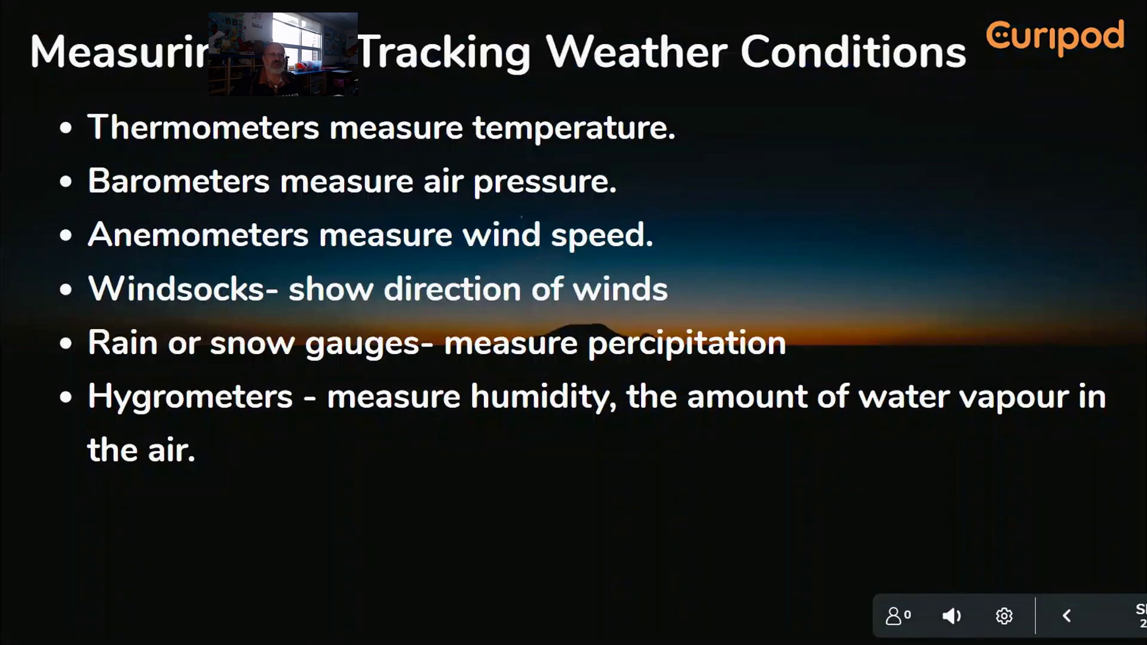
key(Right)
key(Right)
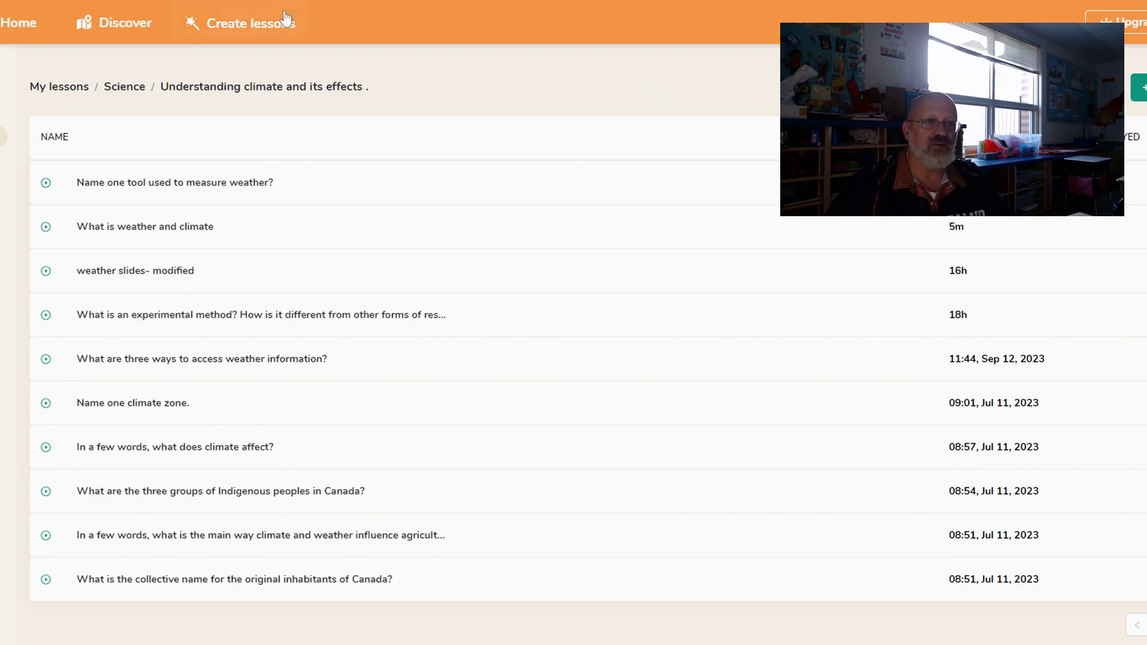
- Open the 'What is weather and climate' lesson and its weather-and-climate session results
click(207, 87)
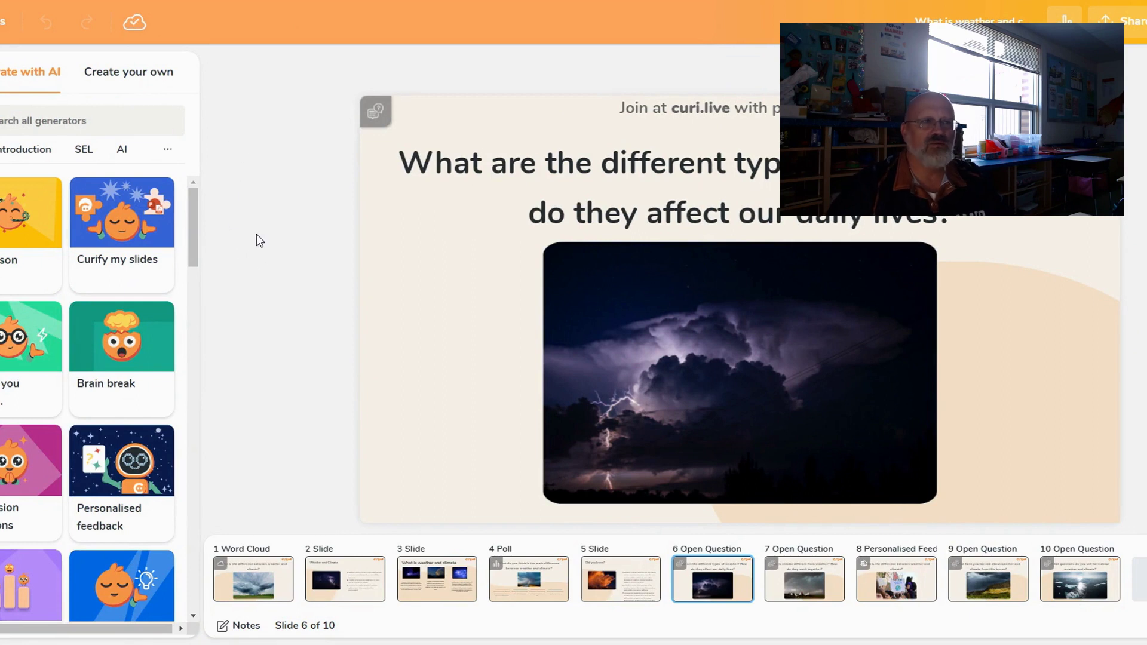
scroll(123, 328, down, 5)
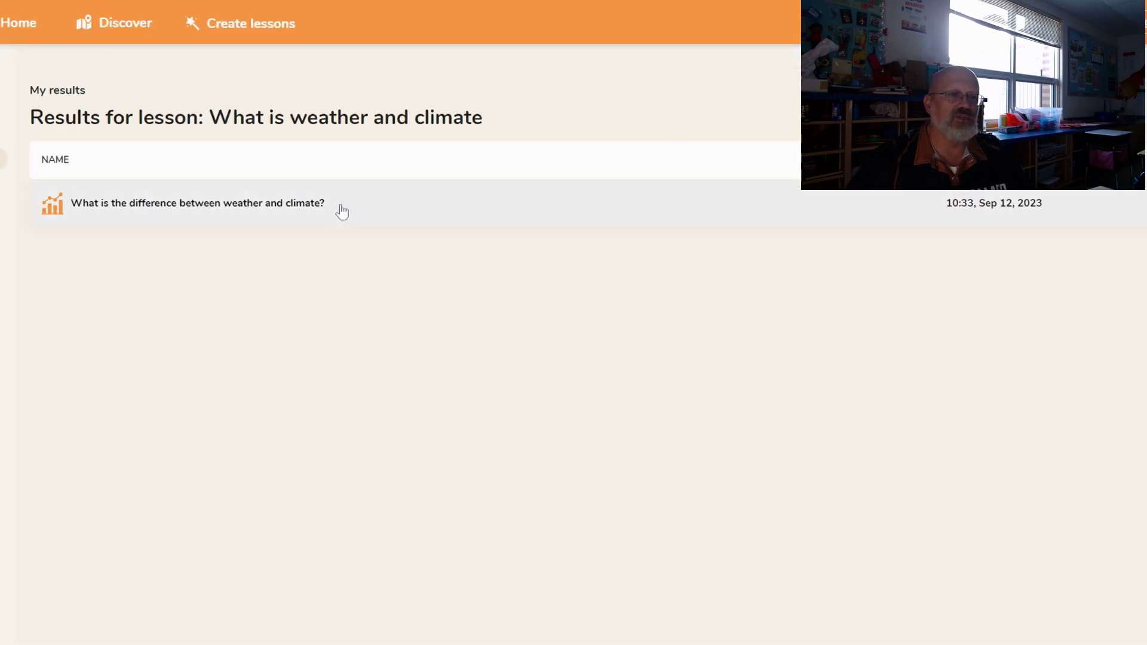
click(225, 206)
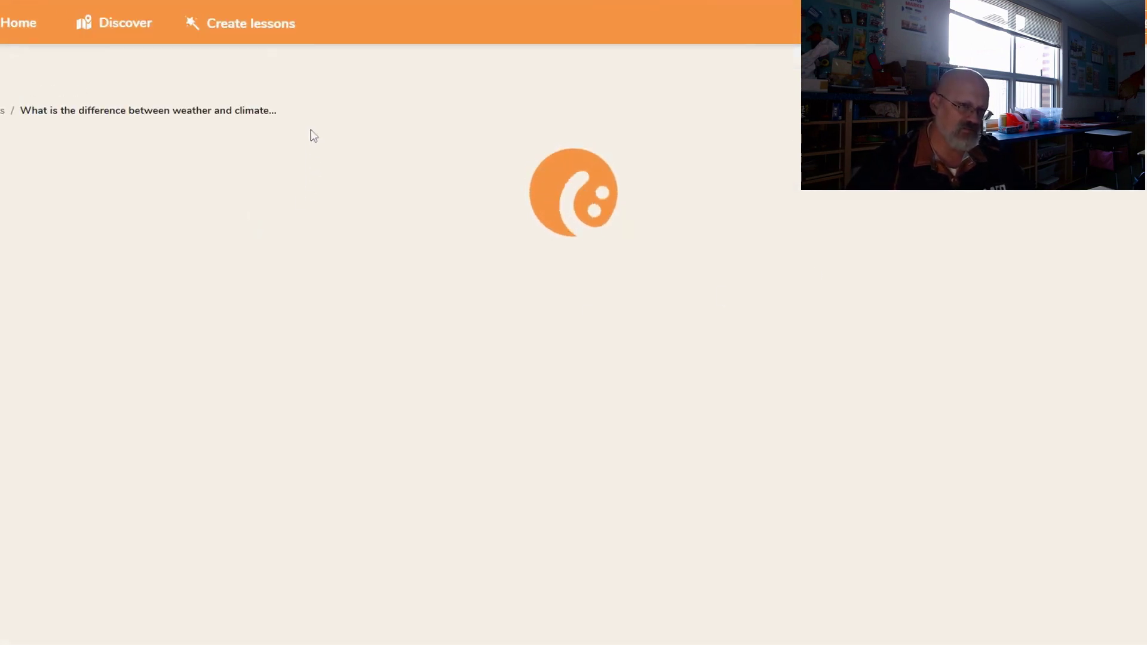
- Review the Activity 2 poll: 12 chose short-term versus long-term, 4 chose temperature versus season
scroll(411, 377, down, 3)
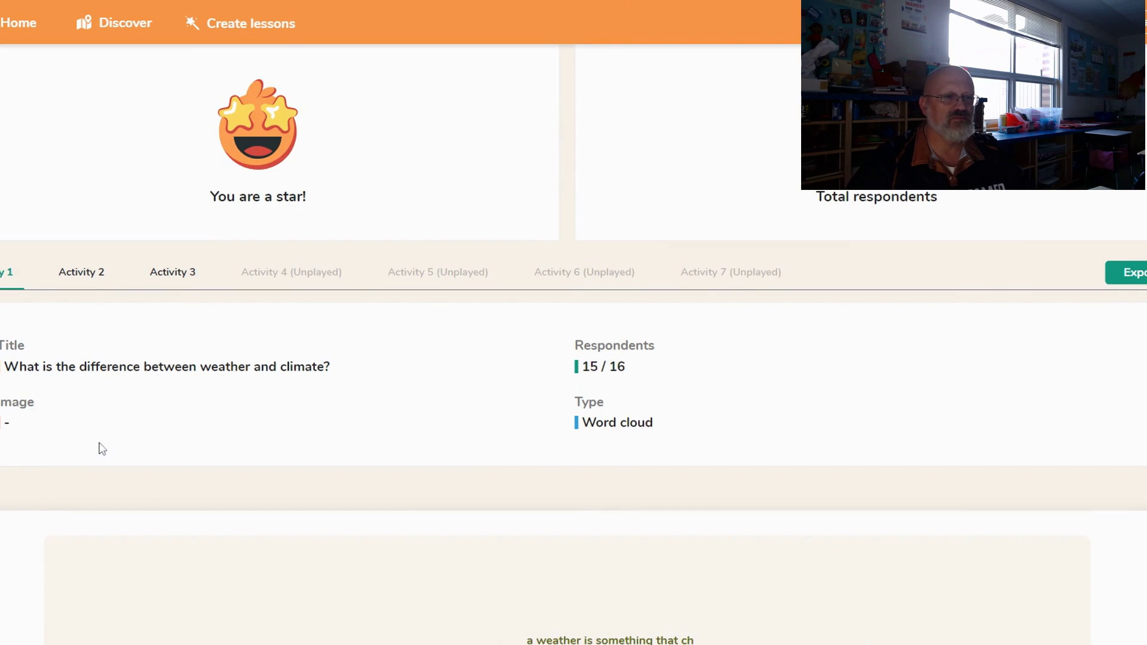
scroll(22, 366, down, 2)
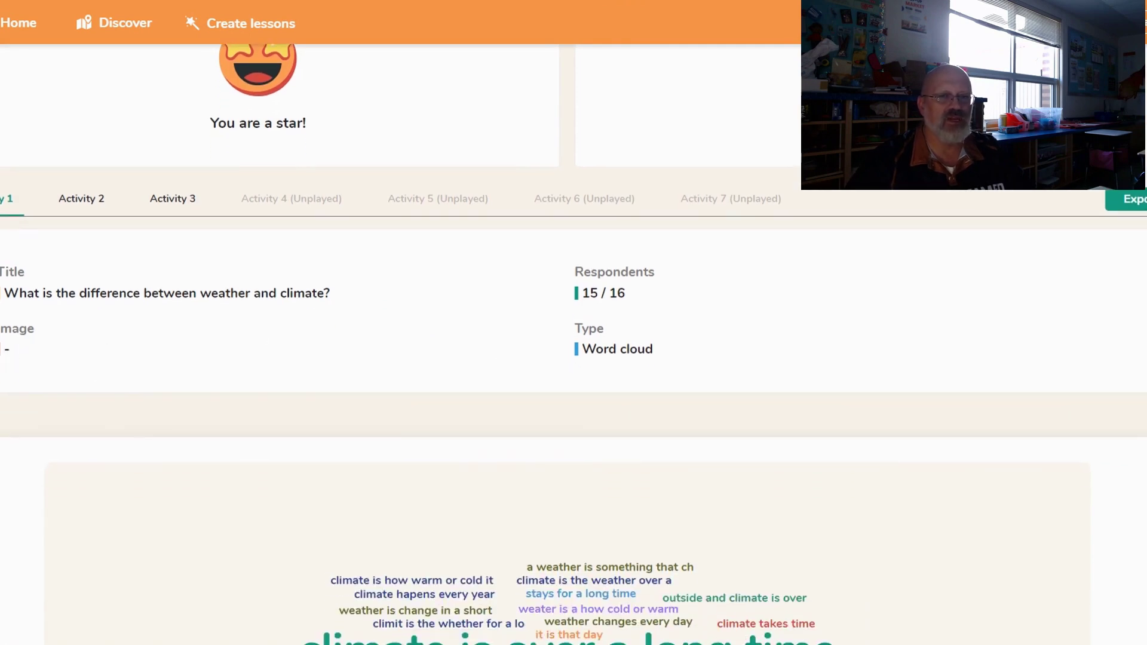
click(94, 197)
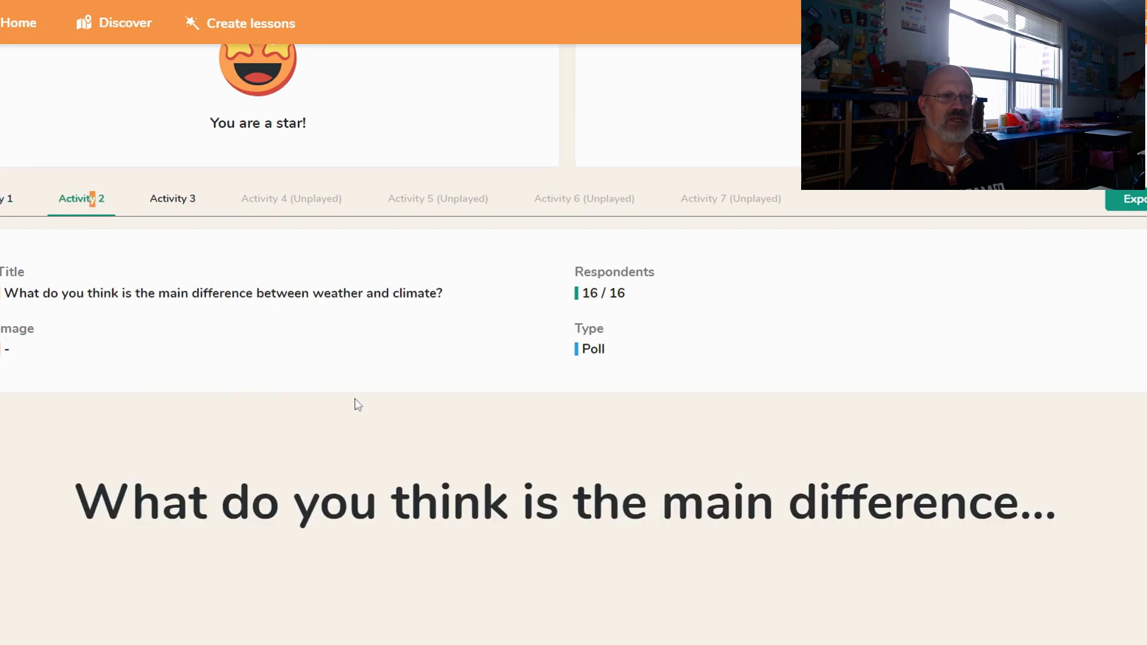
scroll(364, 418, down, 4)
scroll(377, 439, down, 6)
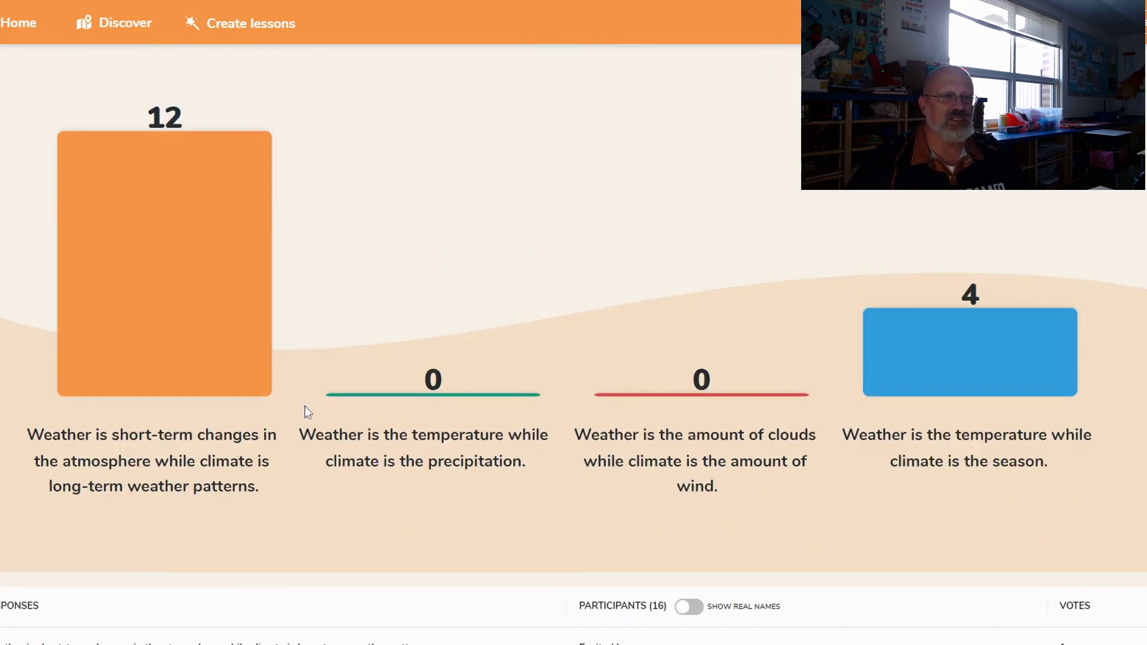
scroll(304, 397, down, 7)
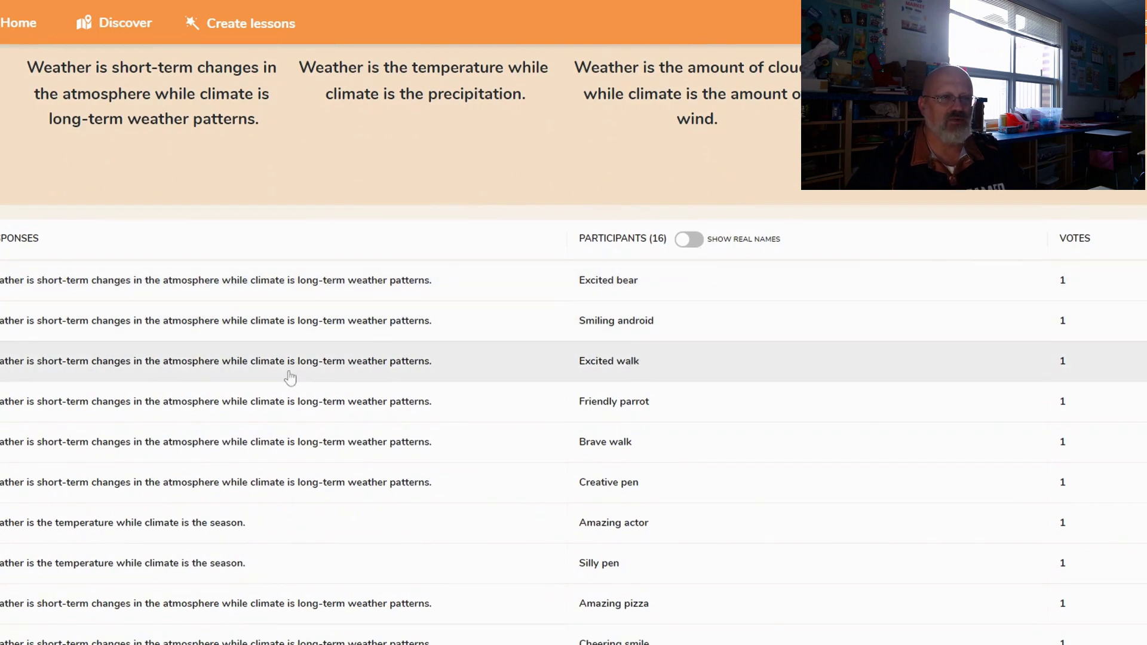
scroll(291, 378, down, 2)
key(ctrl+minus)
scroll(291, 378, up, 10)
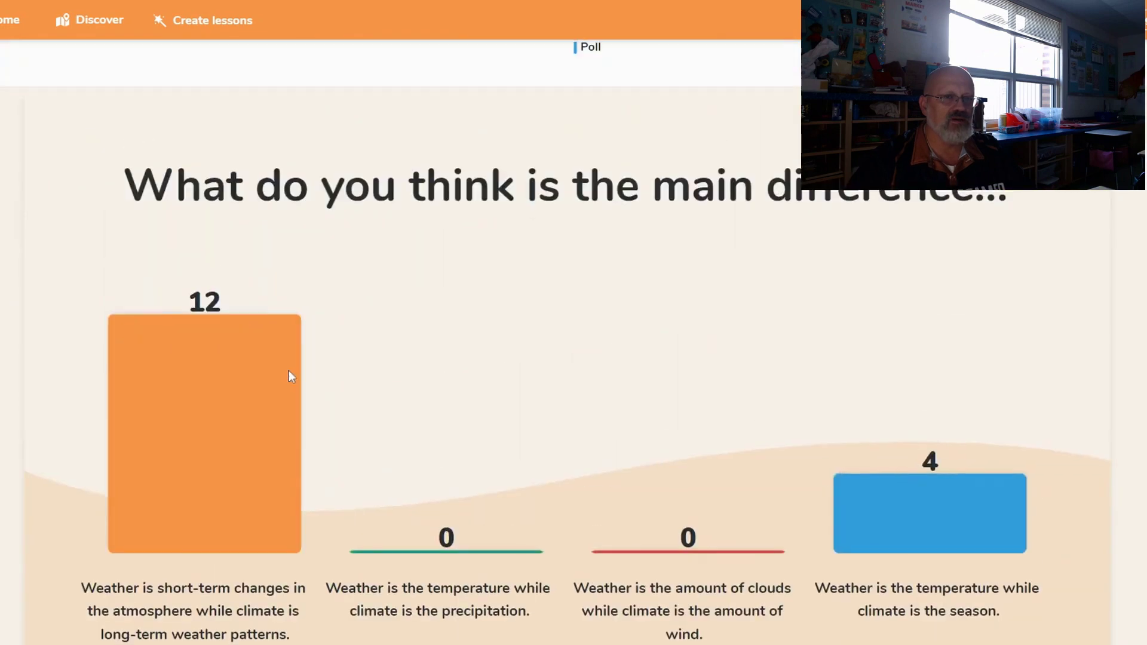
- Read the 16 Activity 3 answers on types of weather, then return to the Activity 1 word cloud
click(147, 377)
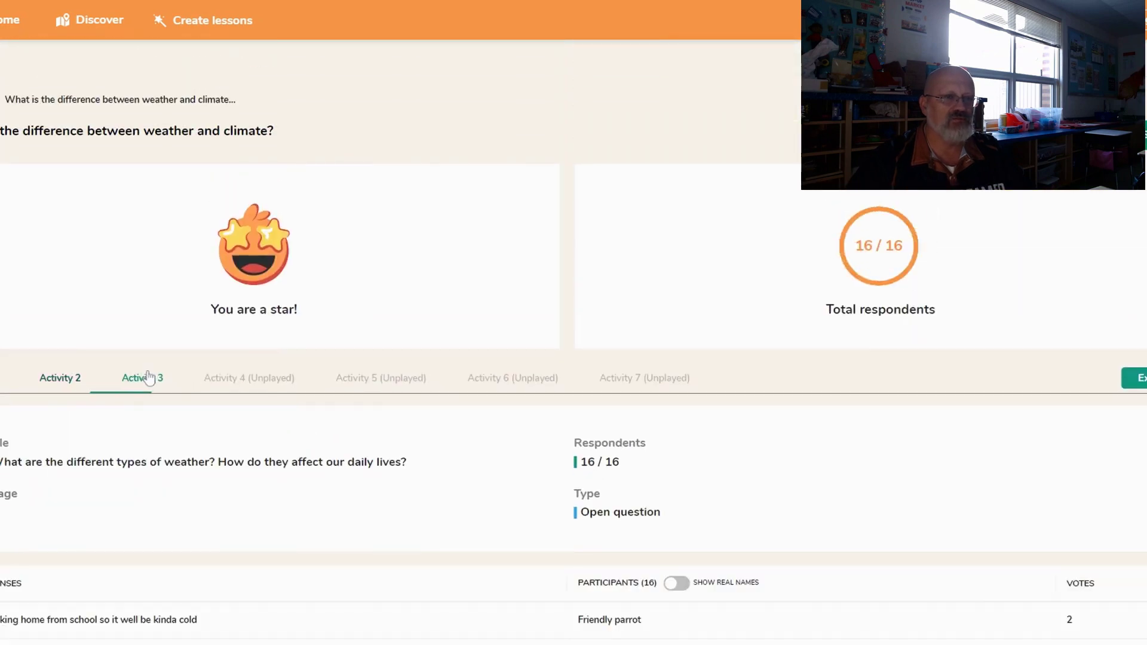
scroll(318, 398, down, 5)
scroll(197, 361, down, 1)
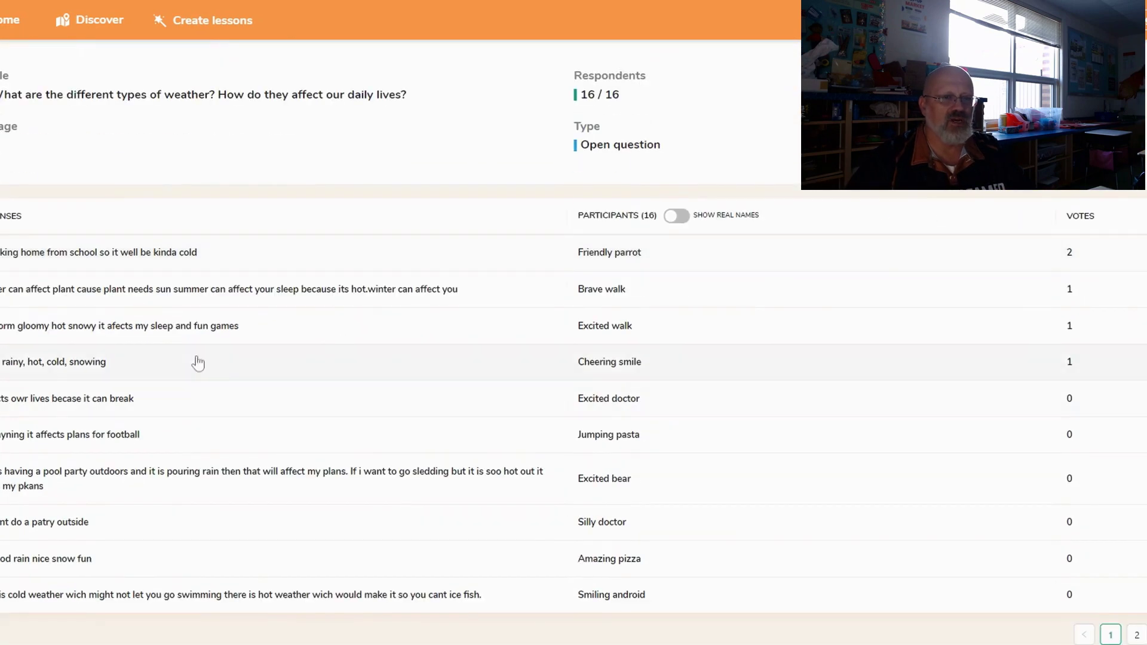
scroll(154, 339, down, 1)
scroll(193, 377, up, 5)
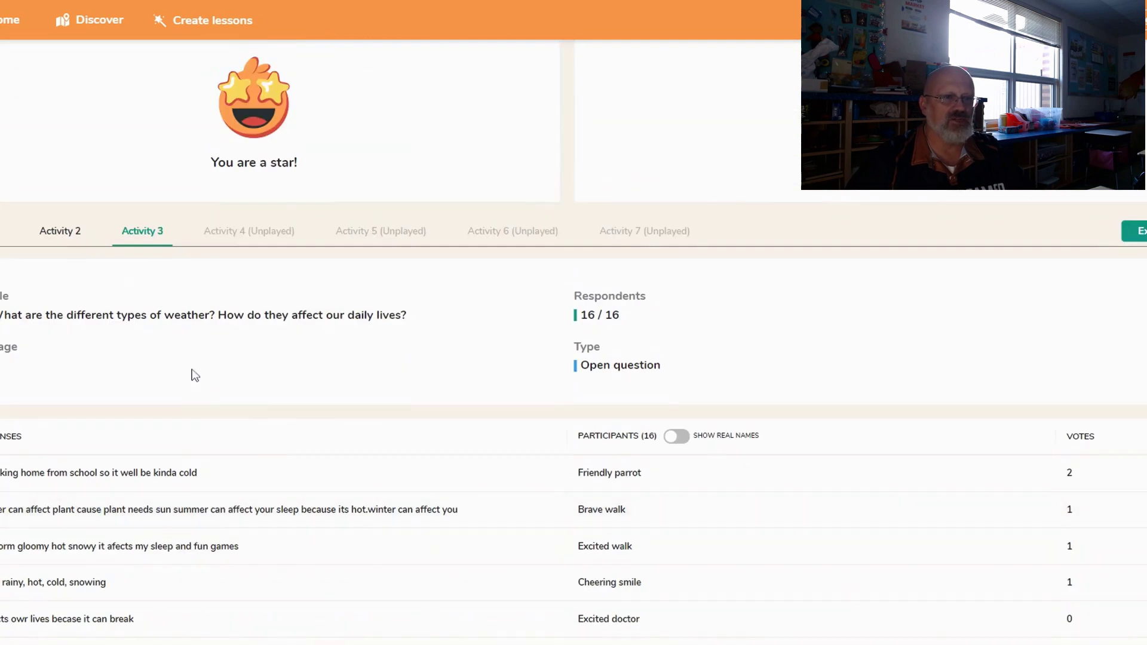
scroll(192, 373, down, 7)
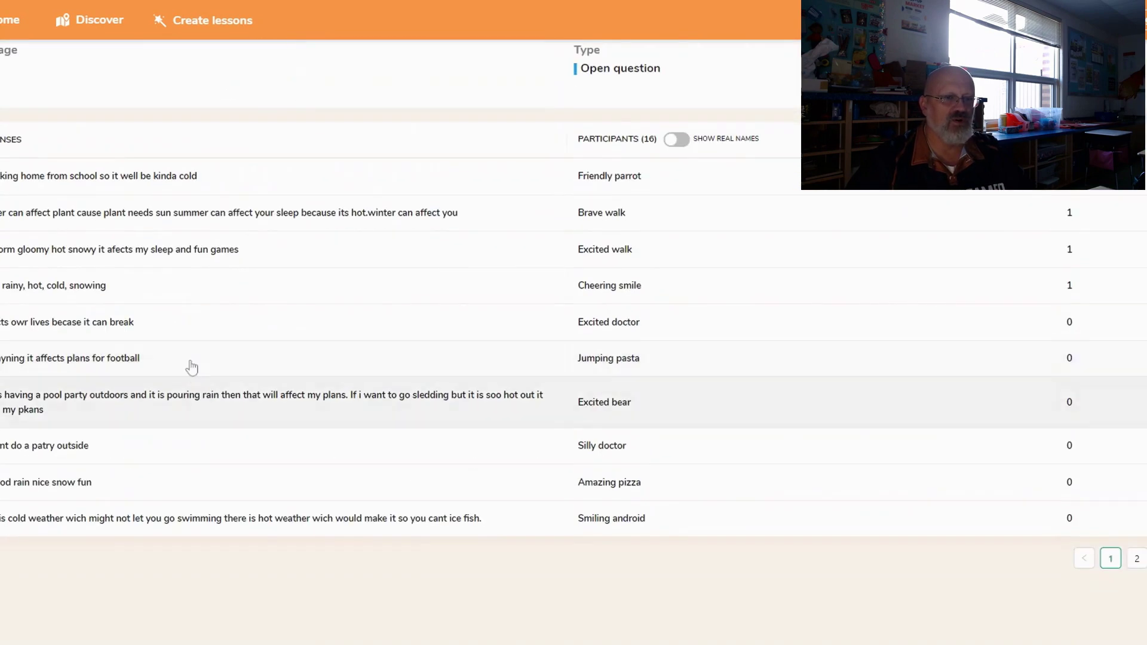
scroll(191, 367, up, 7)
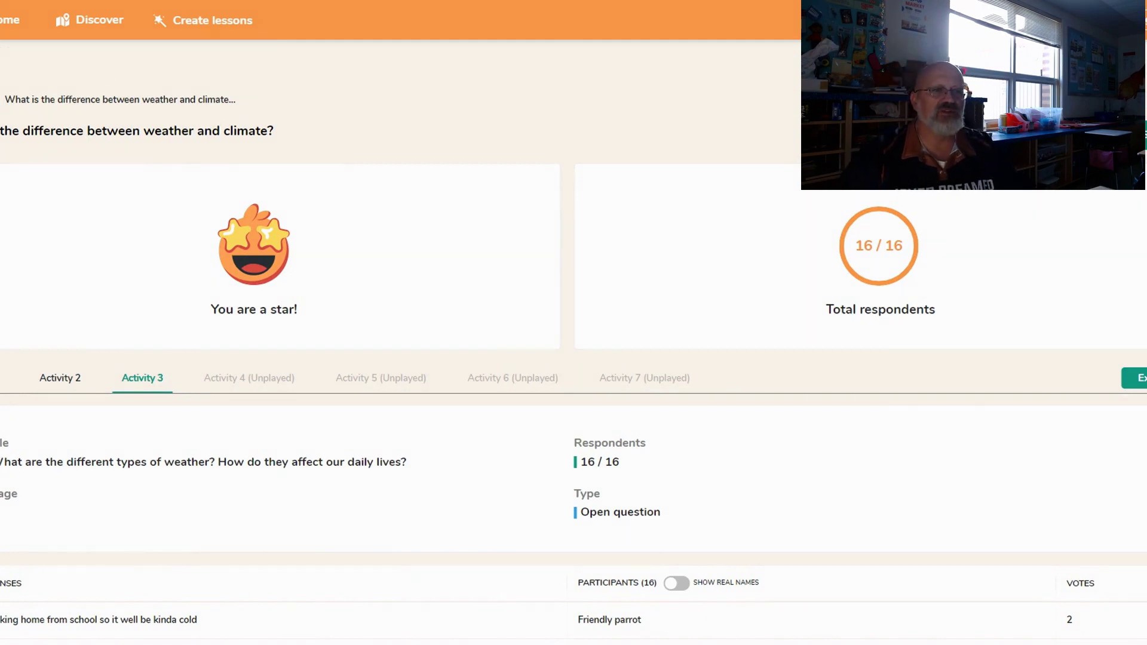
click(1, 378)
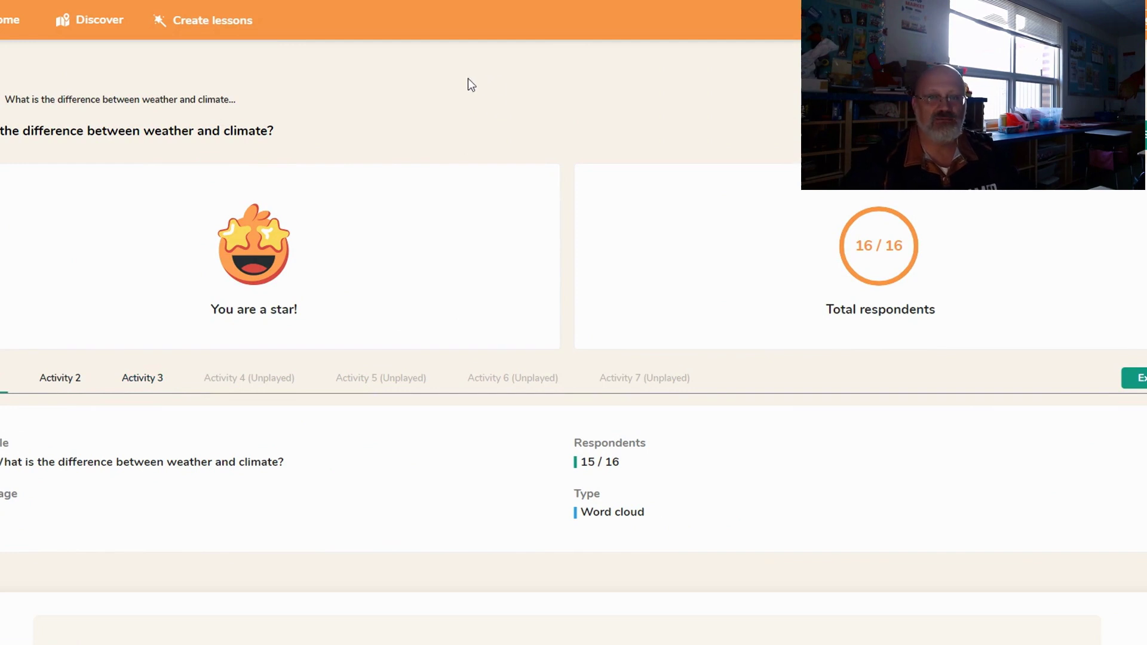